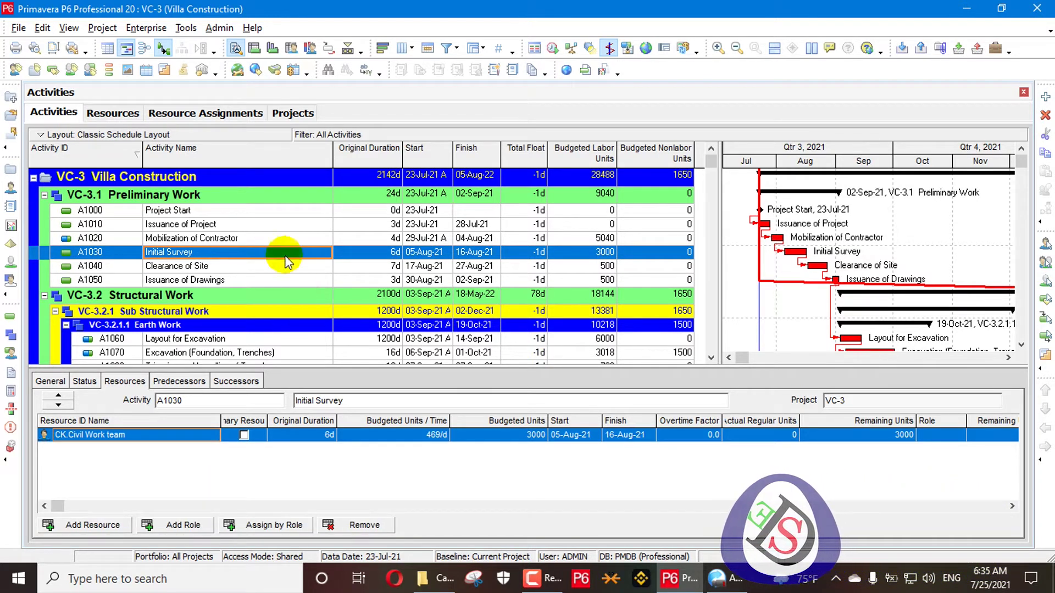
Review the user preferences' calculation options for resource assignments and assignment staffing
left_click(43, 28)
left_click(55, 42)
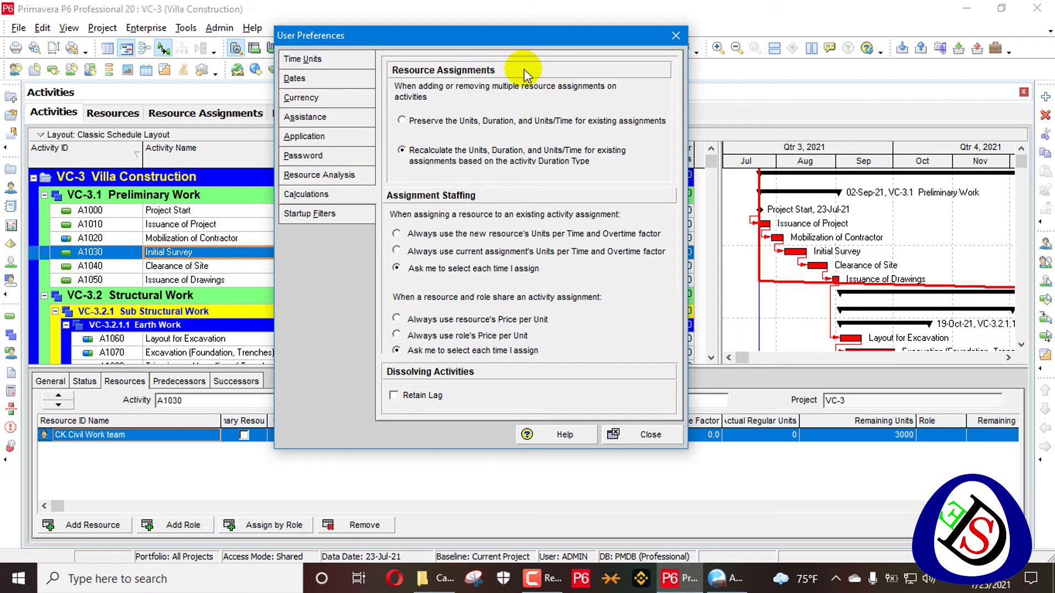
left_click_drag(520, 36, 800, 49)
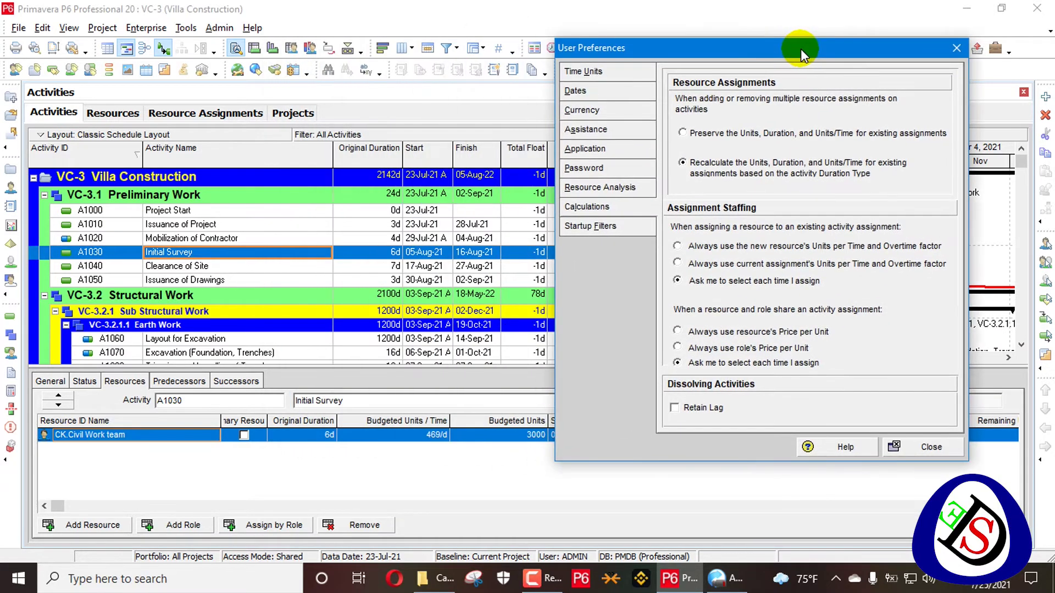
left_click(956, 48)
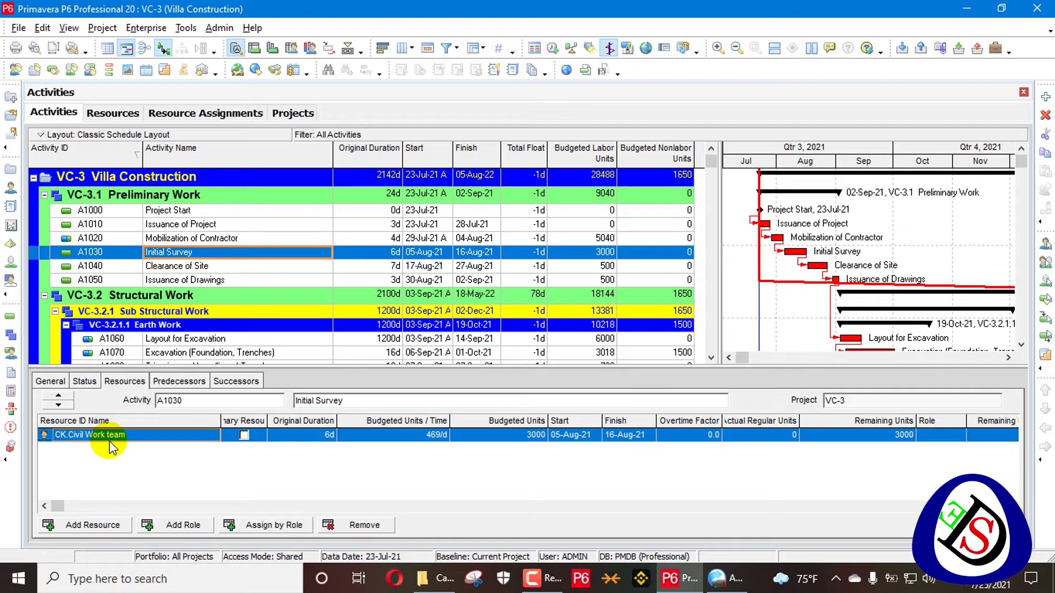
Assign resource CK Civil Work team to Initial Survey a second time, with 2937 budgeted units
left_click(76, 527)
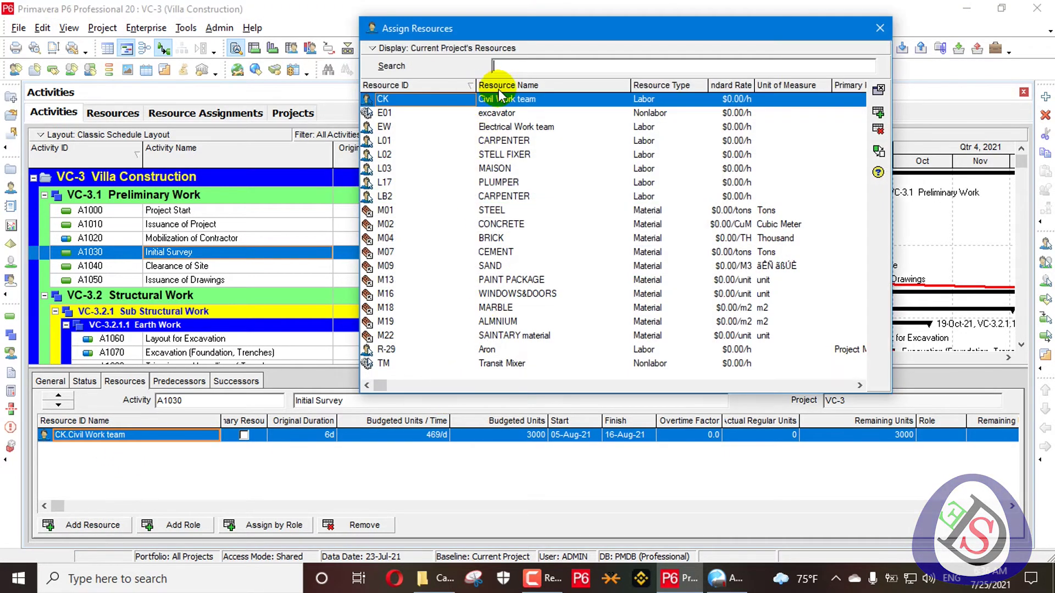
double_click(501, 99)
left_click(879, 28)
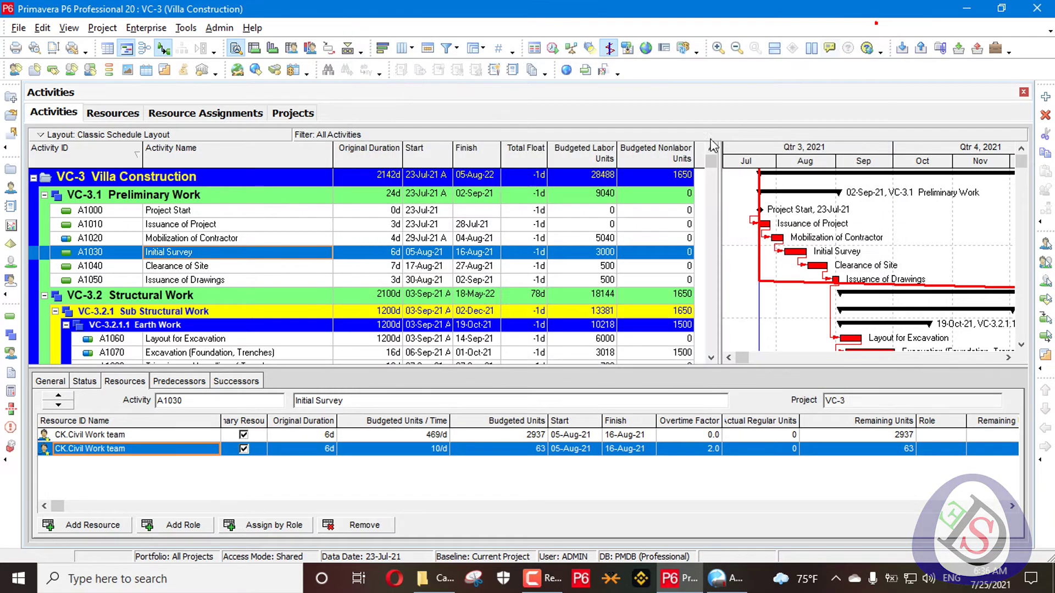
left_click(527, 450)
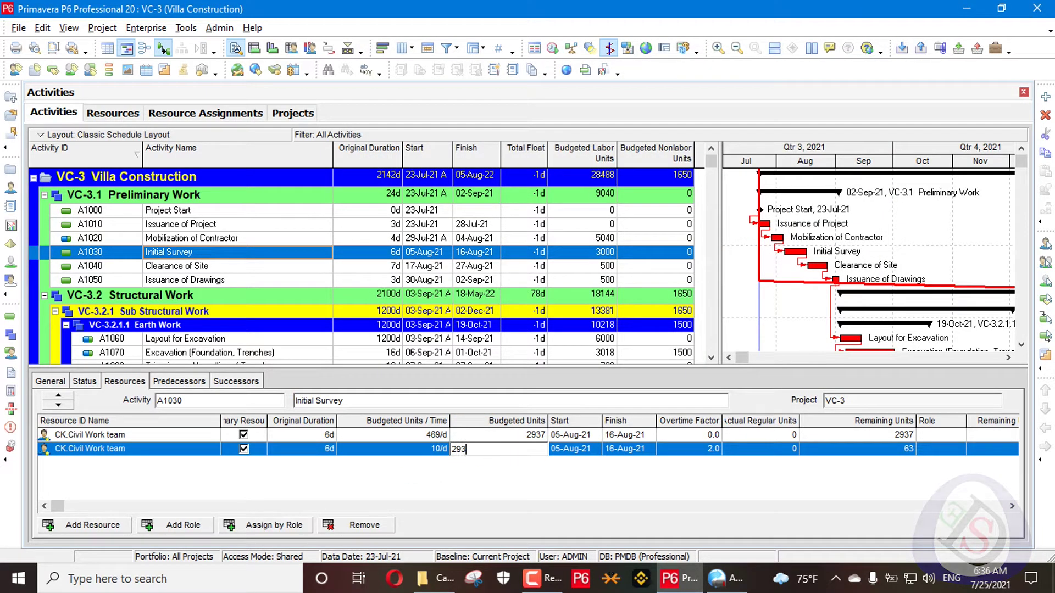
type("2937")
left_click(365, 325)
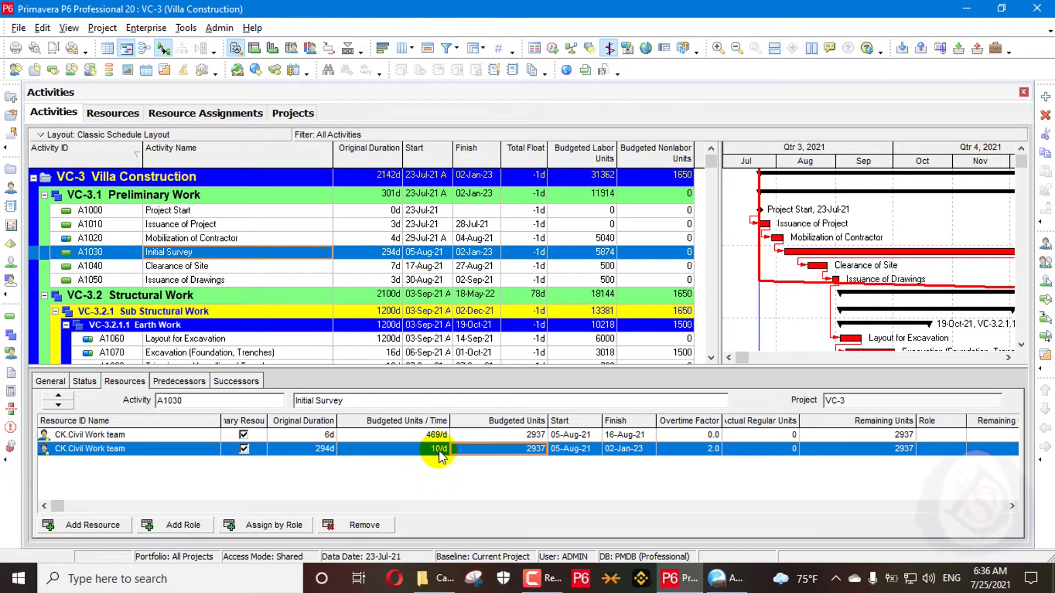
Set the second Civil Work team assignment's budgeted units per time to 469/d and the first one's overtime factor to 3.0
left_click(438, 449)
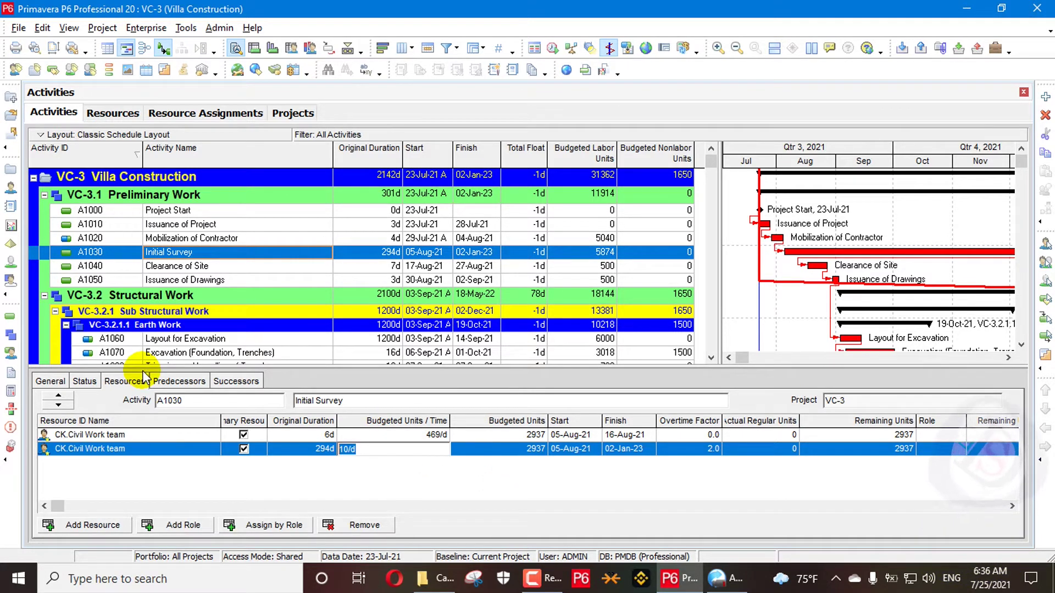
type("4")
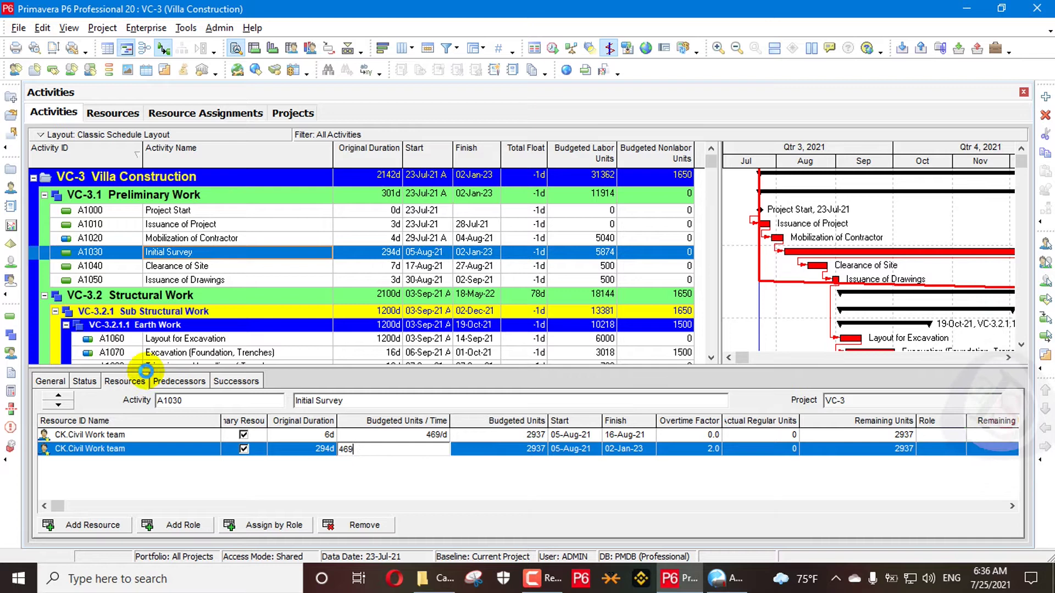
type("69")
left_click(145, 371)
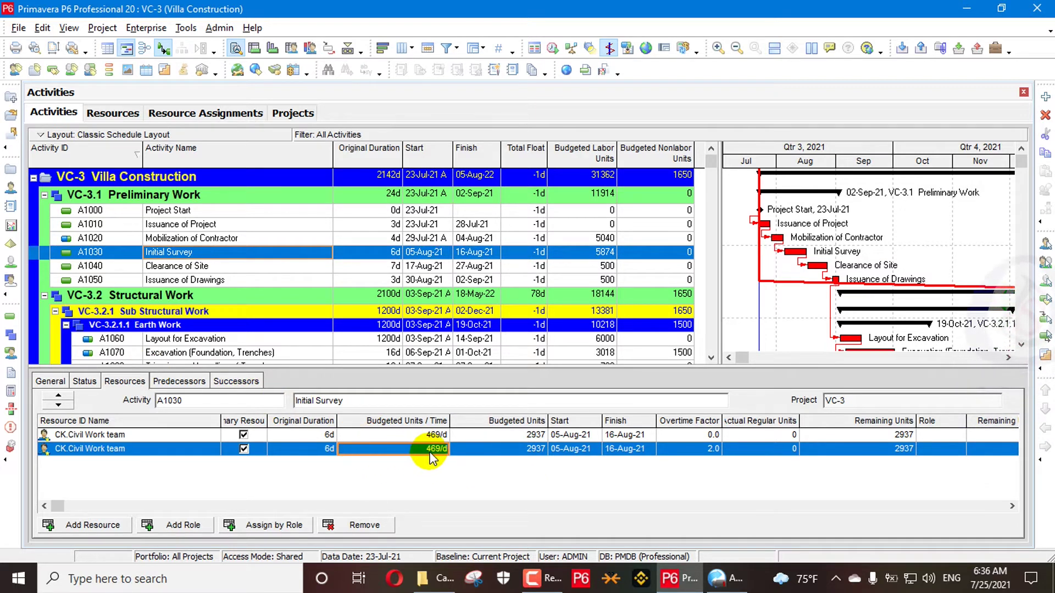
left_click(705, 434)
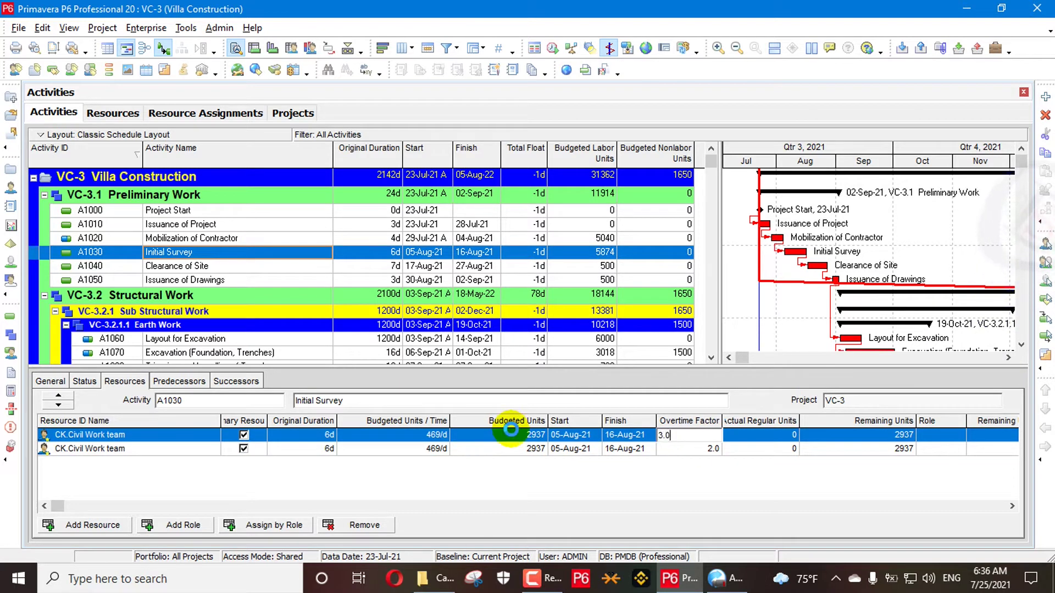
left_click(123, 449)
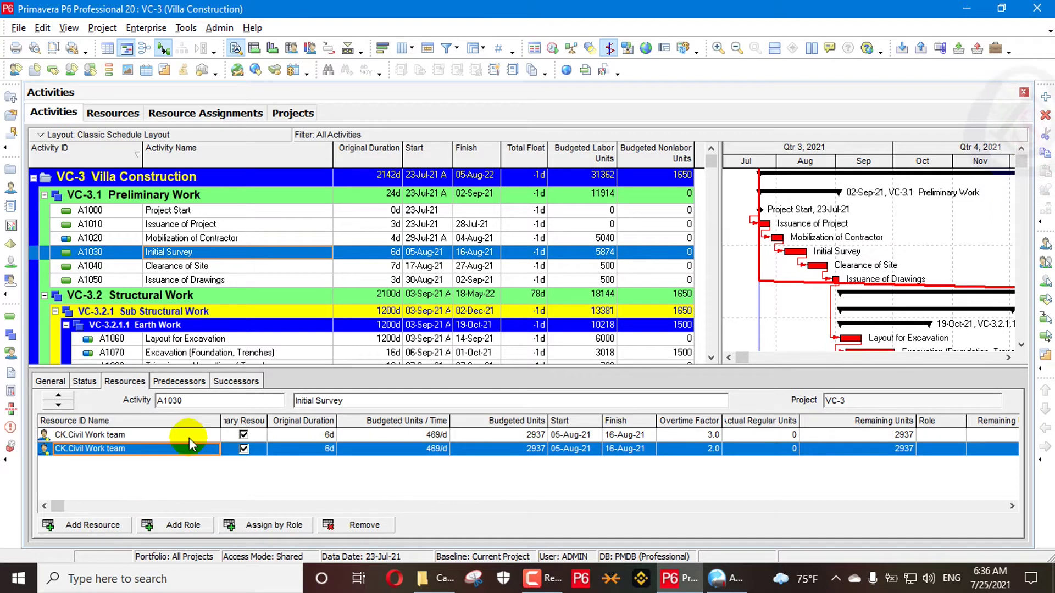
Replace the second Civil Work team assignment with EW Electrical Work team, using the new resource's units per time and overtime factor
left_click(200, 448)
left_click(213, 449)
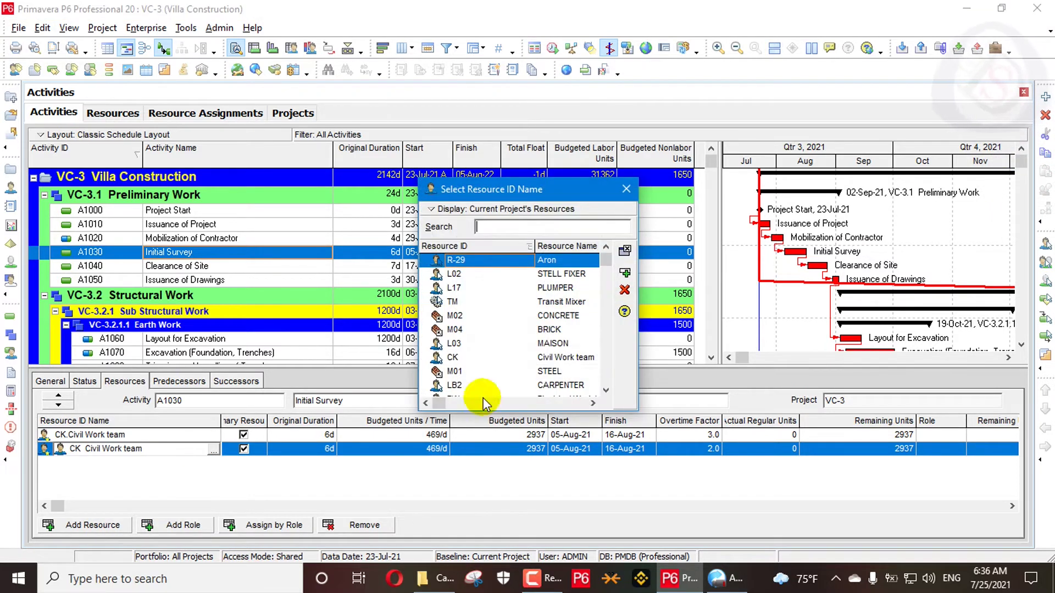
left_click(513, 331)
scroll(513, 343, "down", 1)
scroll(516, 347, "down", 3)
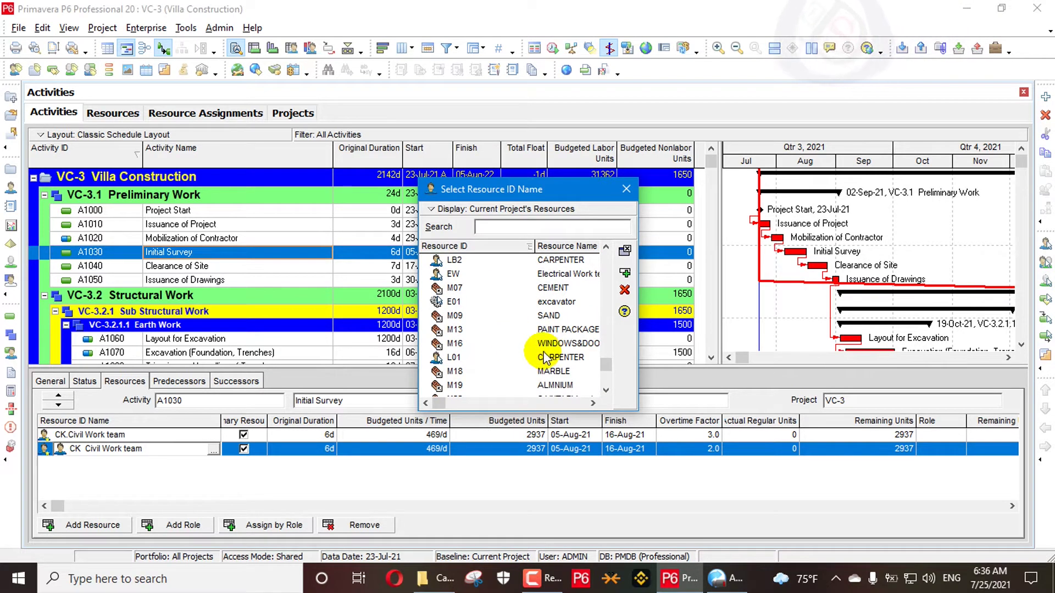
scroll(544, 359, "down", 1)
scroll(536, 357, "up", 1)
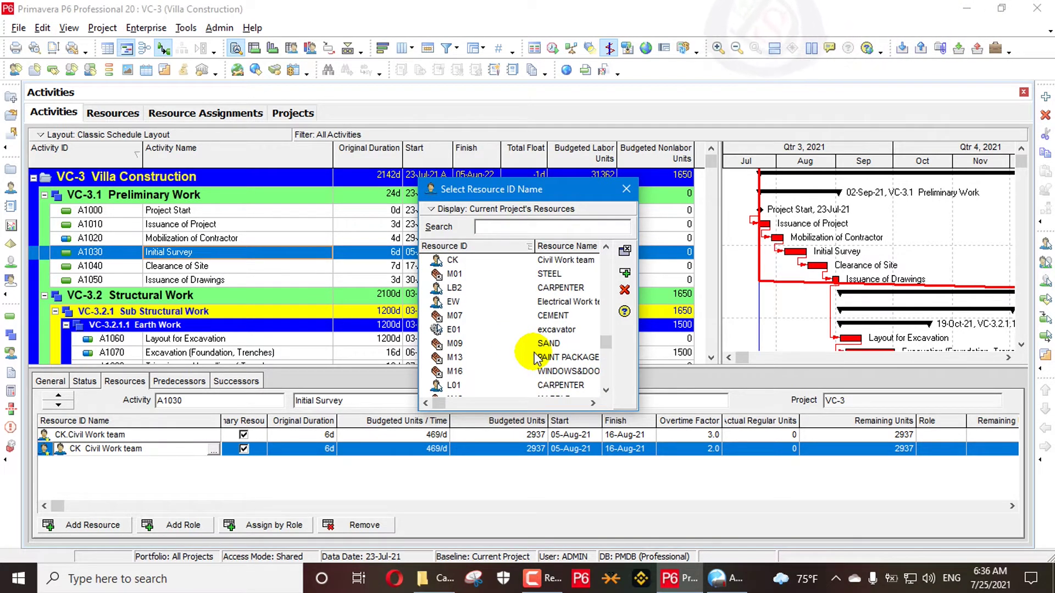
double_click(558, 306)
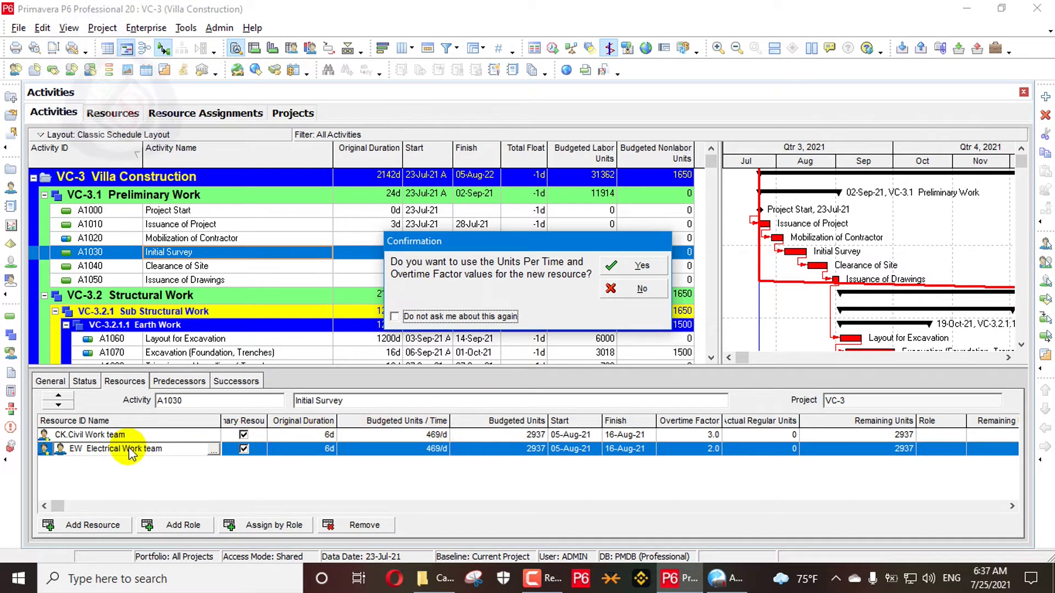
left_click(629, 269)
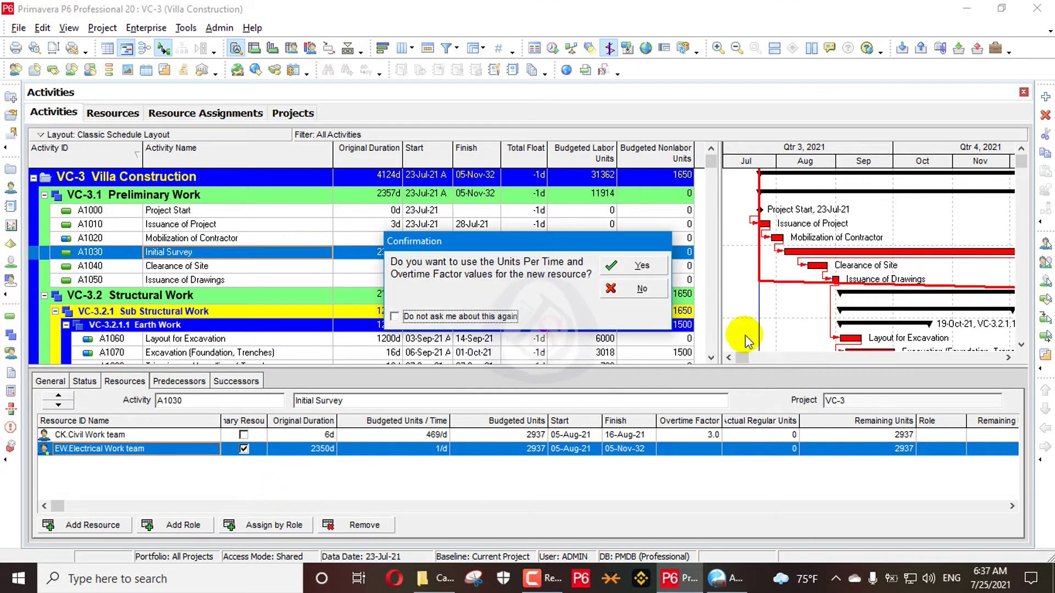
Change the second assignment back to Civil Work team without adopting the new resource's values, and remove that assignment from Initial Survey
left_click(637, 288)
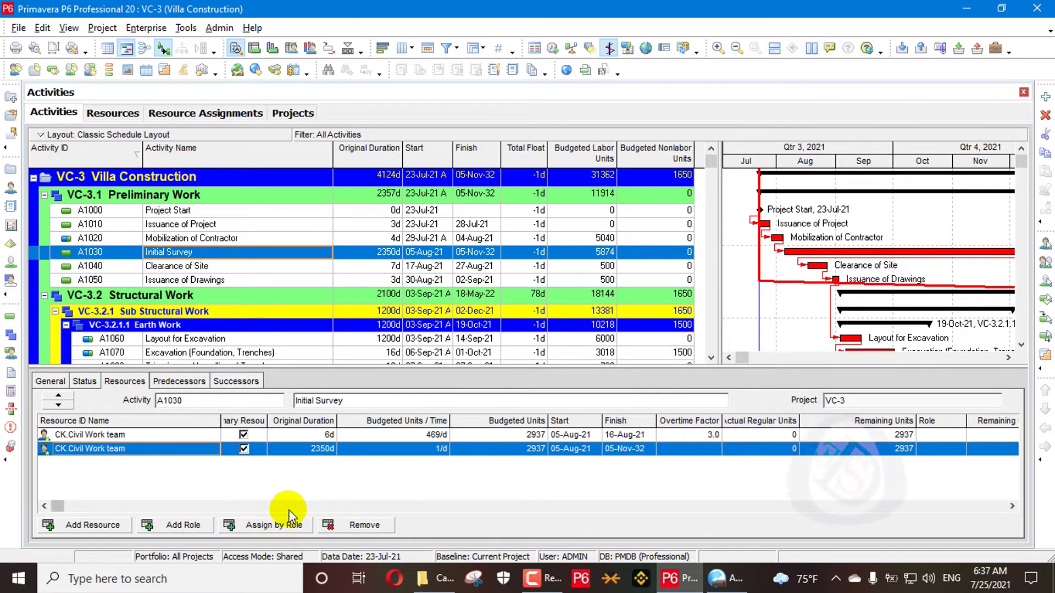
left_click(386, 526)
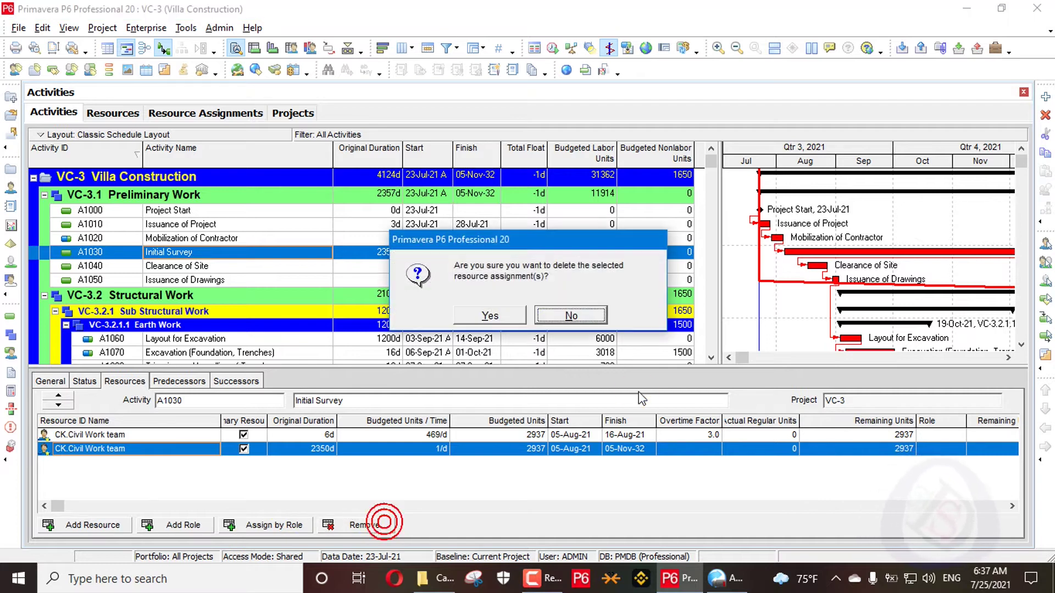
left_click(492, 314)
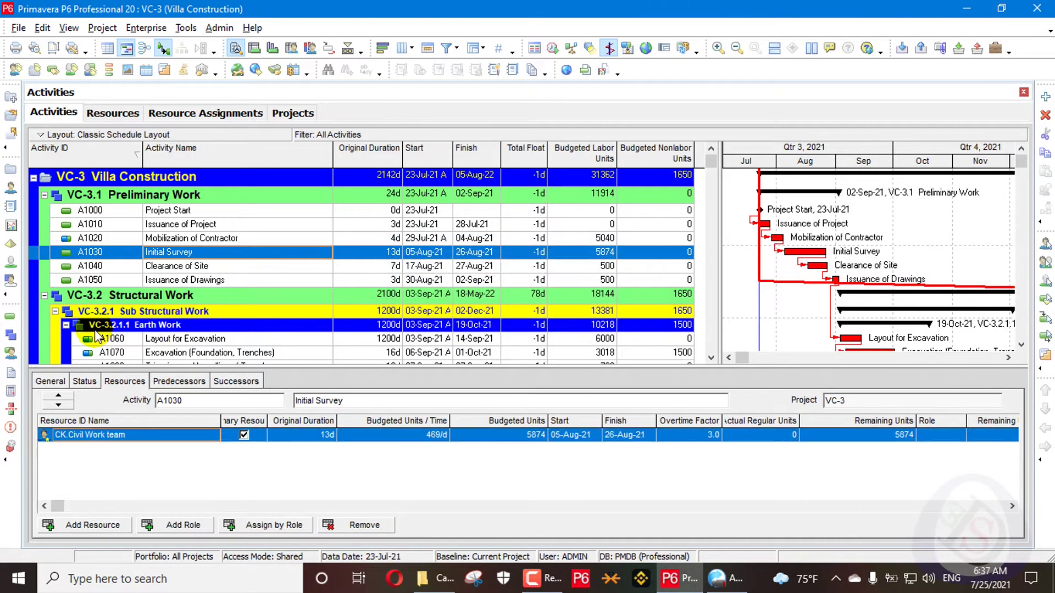
Set the Initial Survey activity's duration type to Fixed Duration & Units
left_click(65, 381)
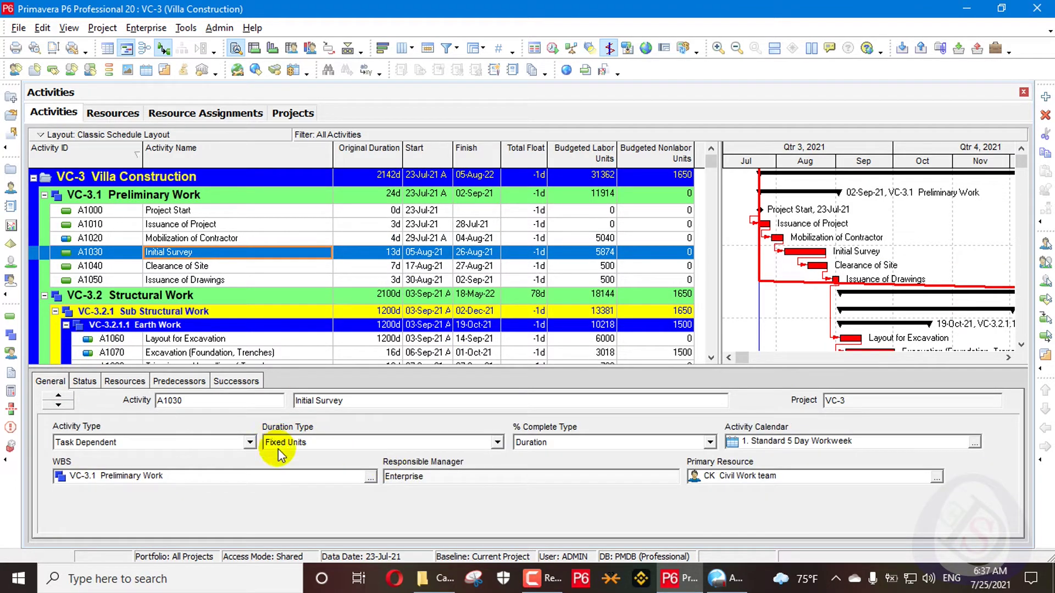
left_click(369, 442)
left_click(296, 460)
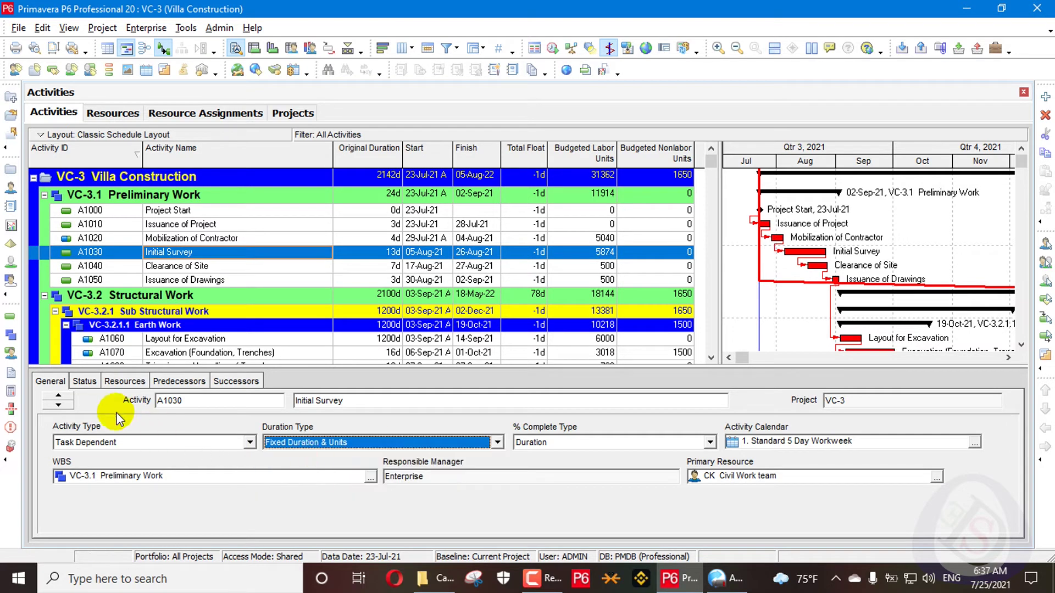
Assign the Civil Work team to Initial Survey as a second resource assignment again
left_click(115, 383)
left_click(129, 522)
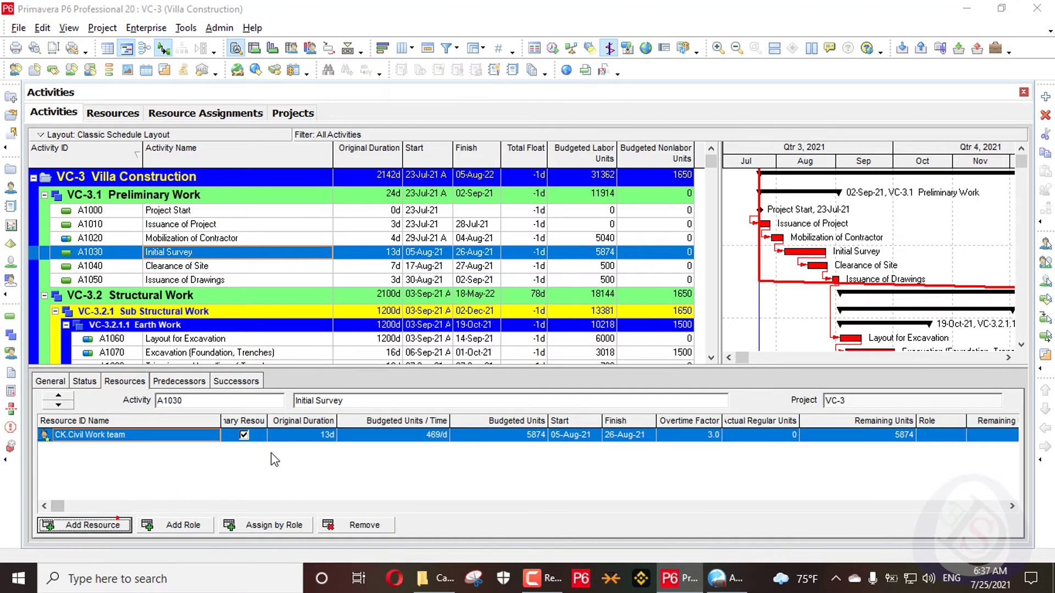
double_click(553, 103)
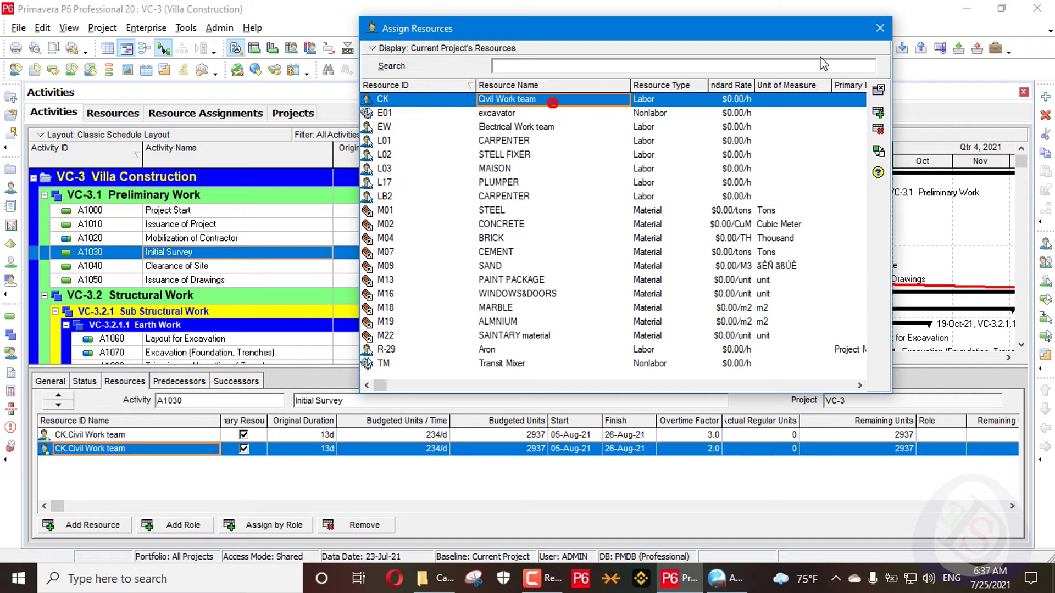
left_click(879, 29)
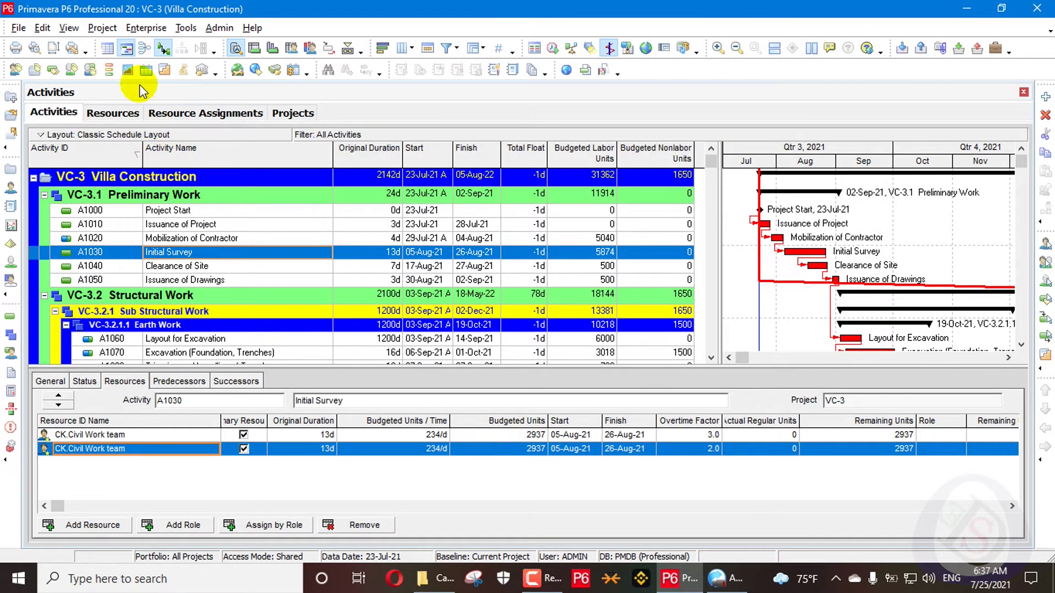
Set the user preferences to preserve units, duration and units/time for existing assignments when resource assignments are added or removed
left_click(42, 28)
left_click(83, 46)
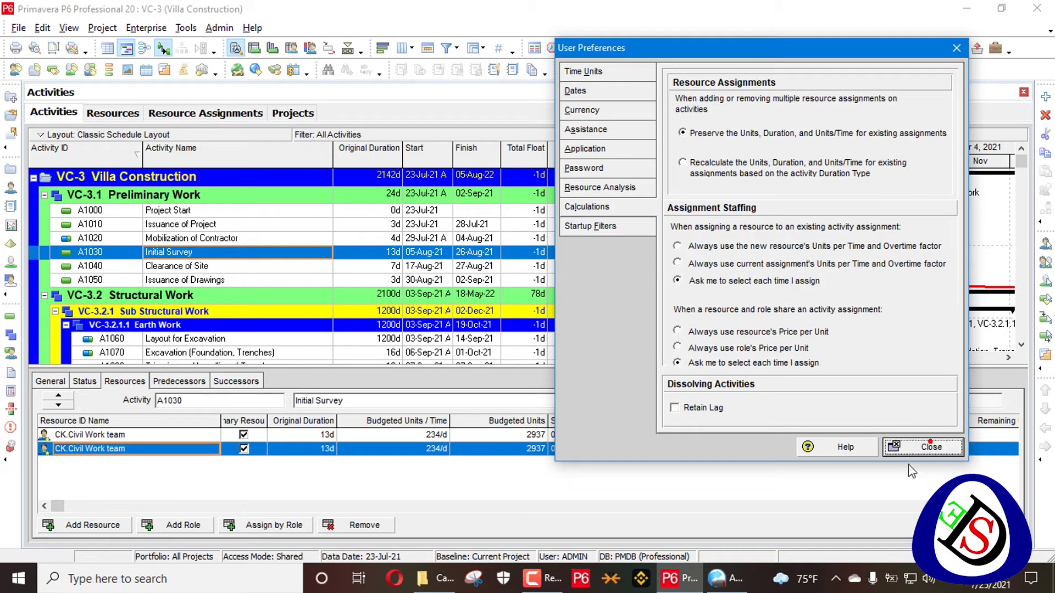
left_click(928, 448)
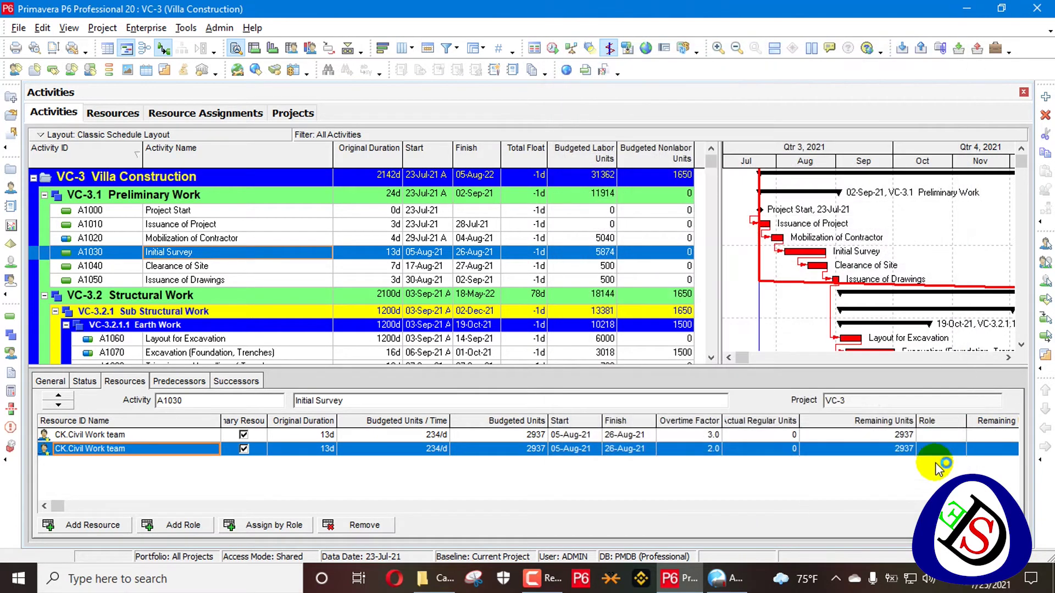
left_click(195, 444)
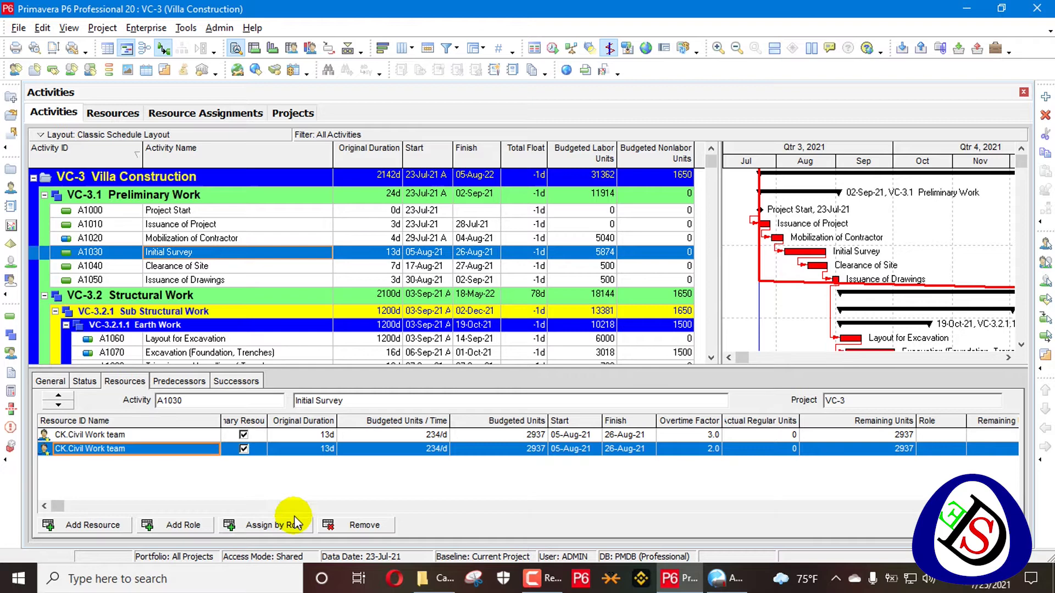
Set the preferences back to recalculating existing assignments by activity duration type, and remove the second Civil Work team assignment
left_click(43, 28)
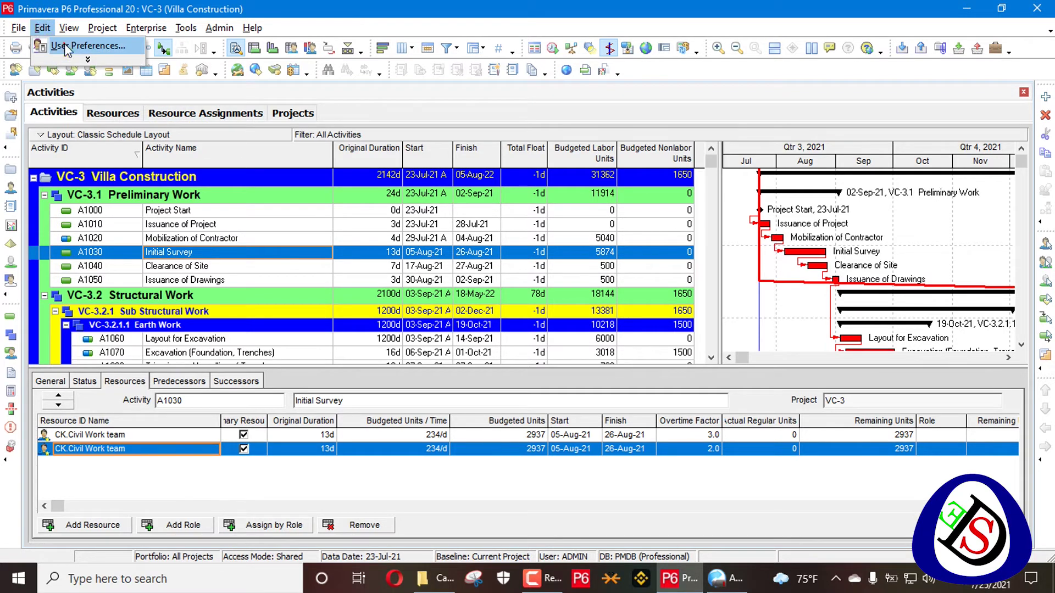
left_click(64, 45)
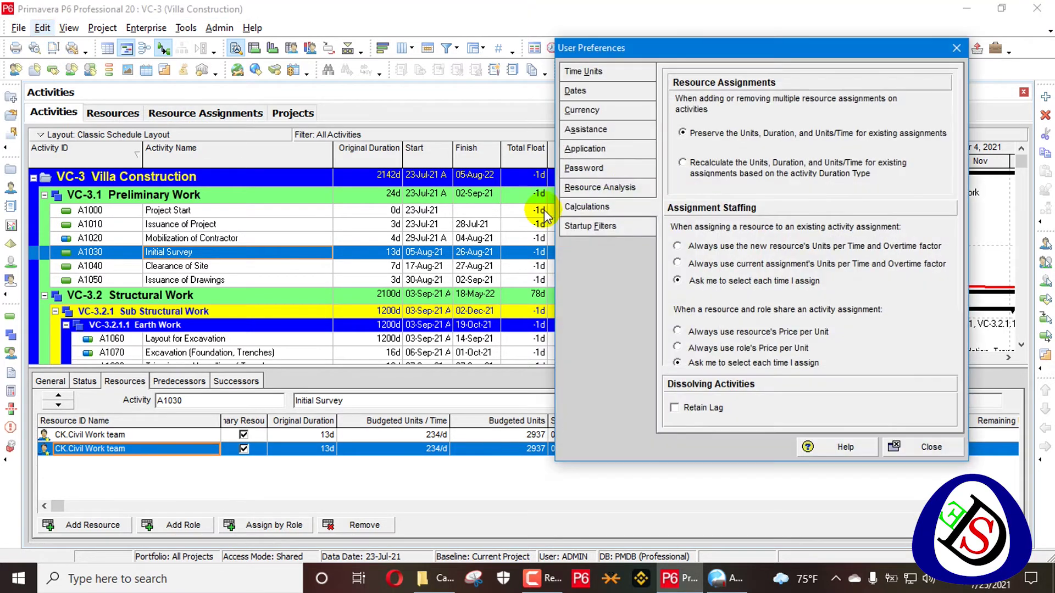
left_click(923, 447)
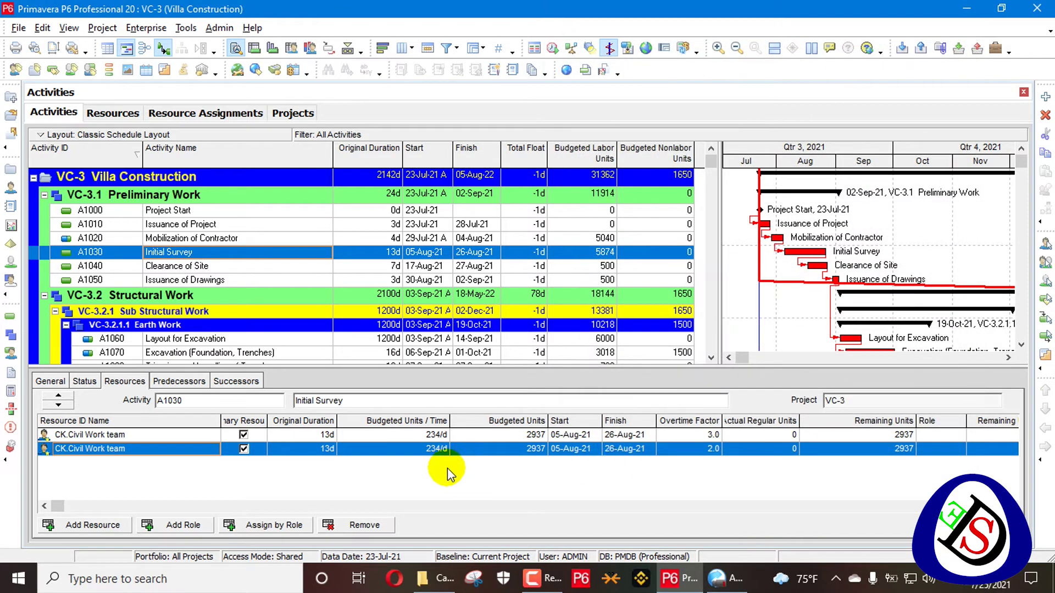
left_click(361, 528)
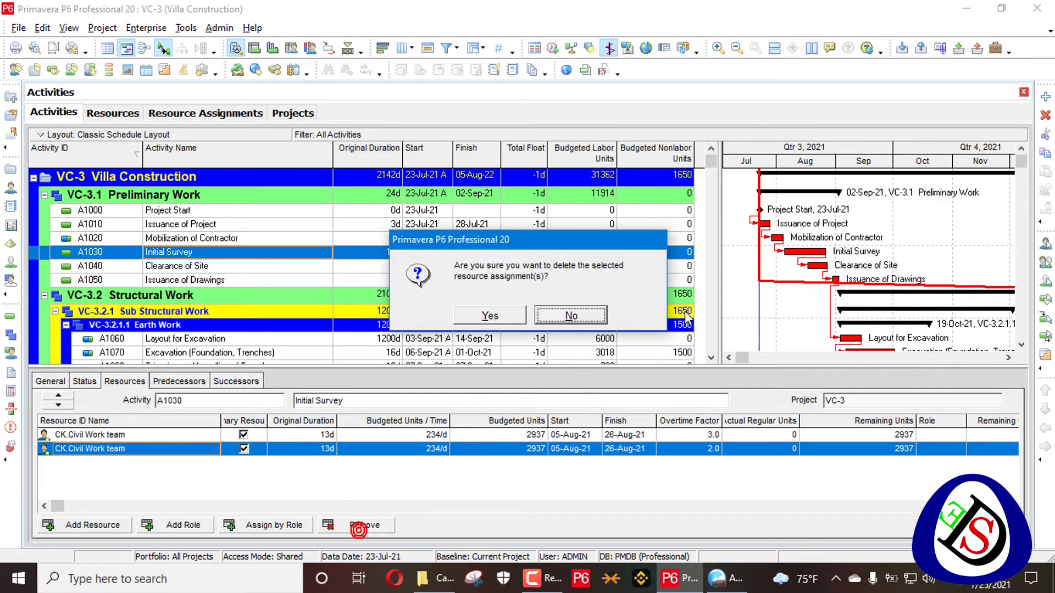
left_click(485, 317)
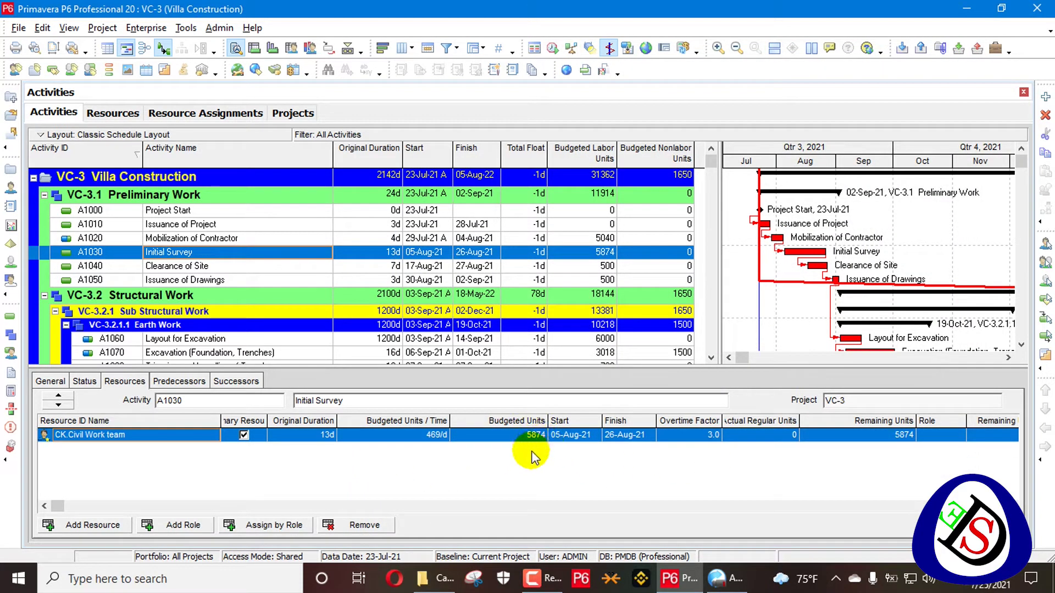
Set the user preferences to preserve units, duration and units/time for existing assignments when adding or removing multiple resource assignments
left_click(69, 28)
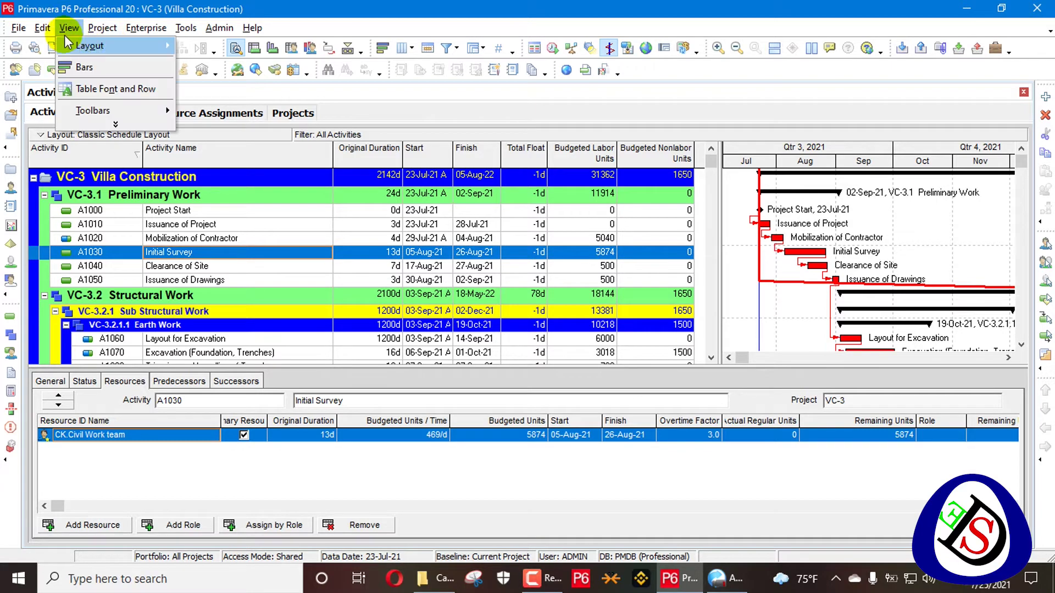
mouse_move(42, 28)
left_click(62, 44)
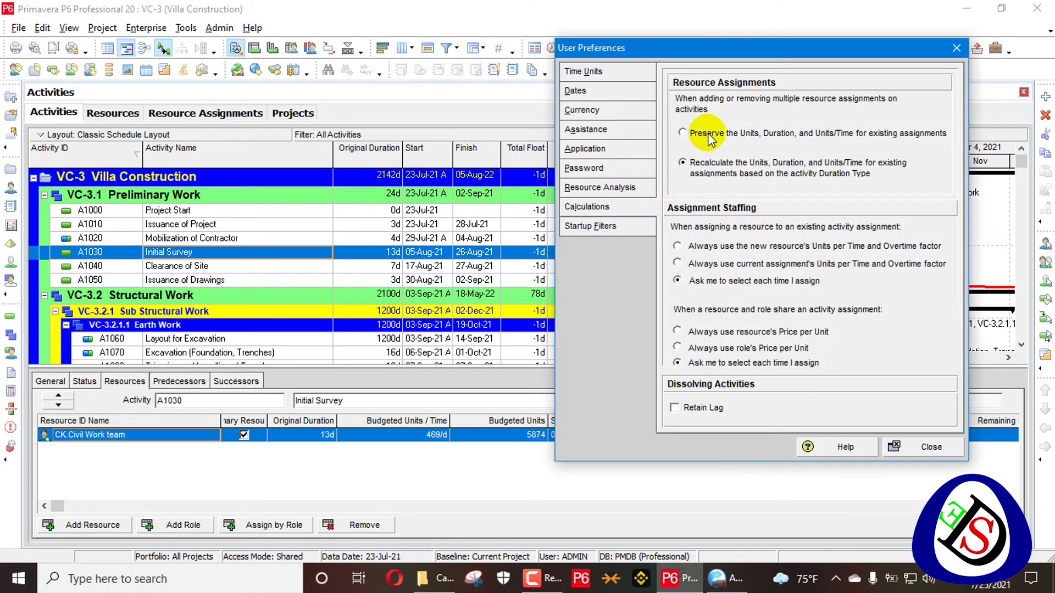
left_click(929, 447)
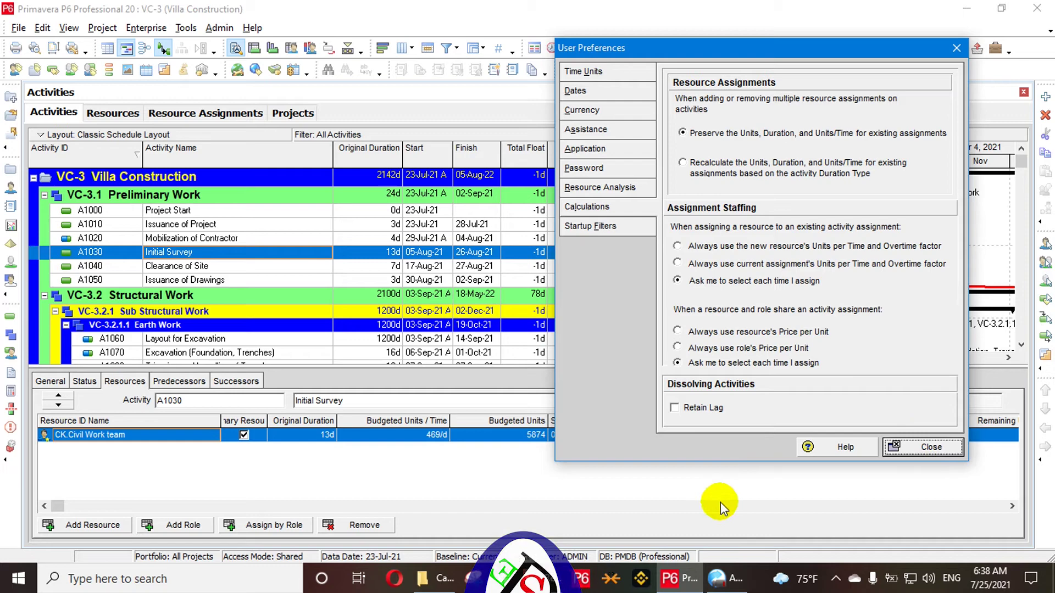
Assign the Civil Work team to the Initial Survey activity as a second resource assignment
left_click(112, 524)
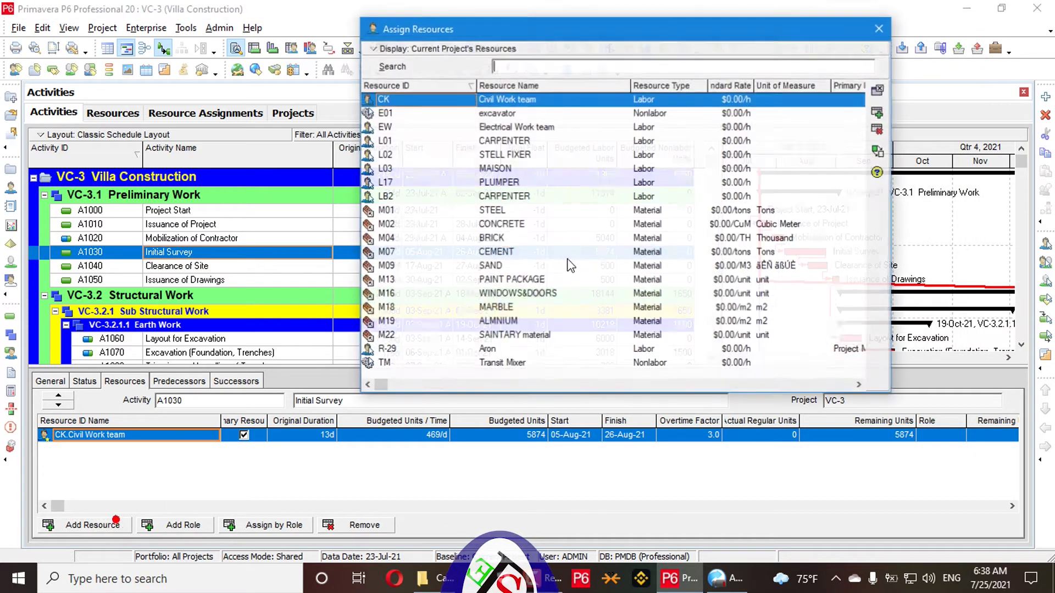
double_click(547, 103)
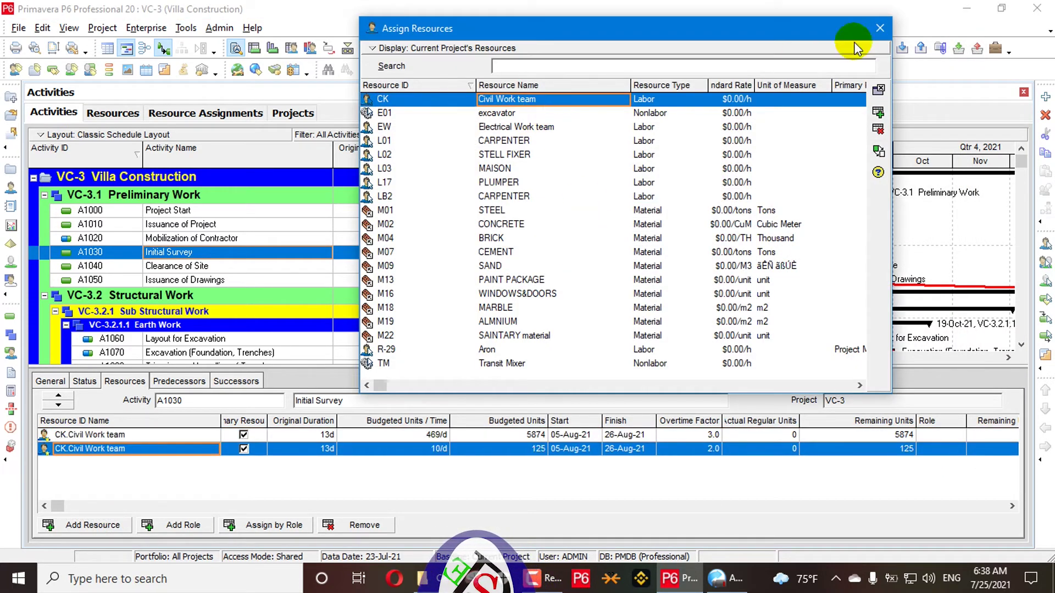
left_click(889, 25)
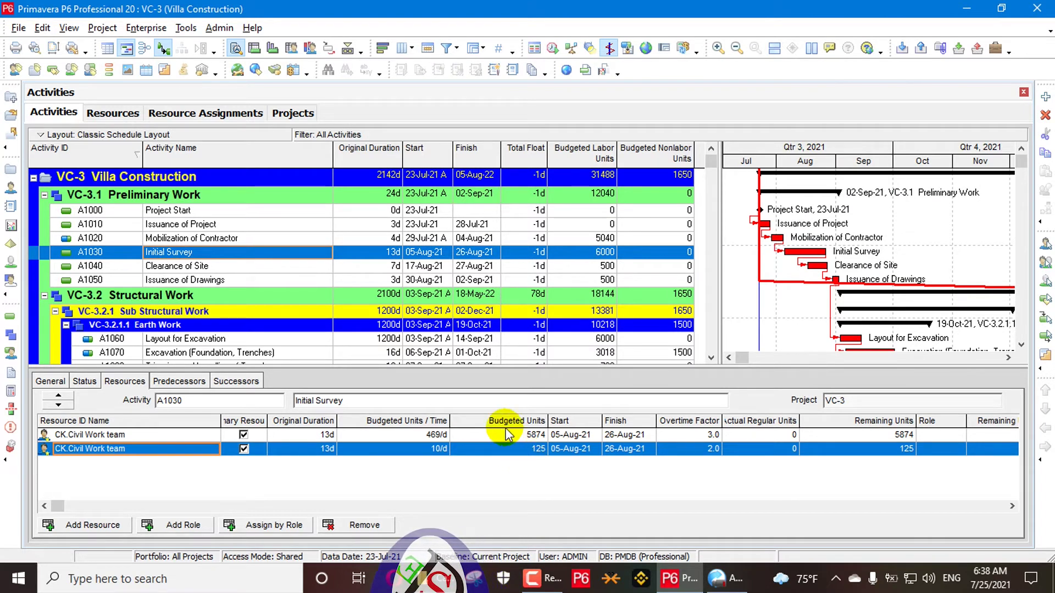
Set the second Civil Work team assignment's budgeted units/time to 65 per day
left_click(417, 449)
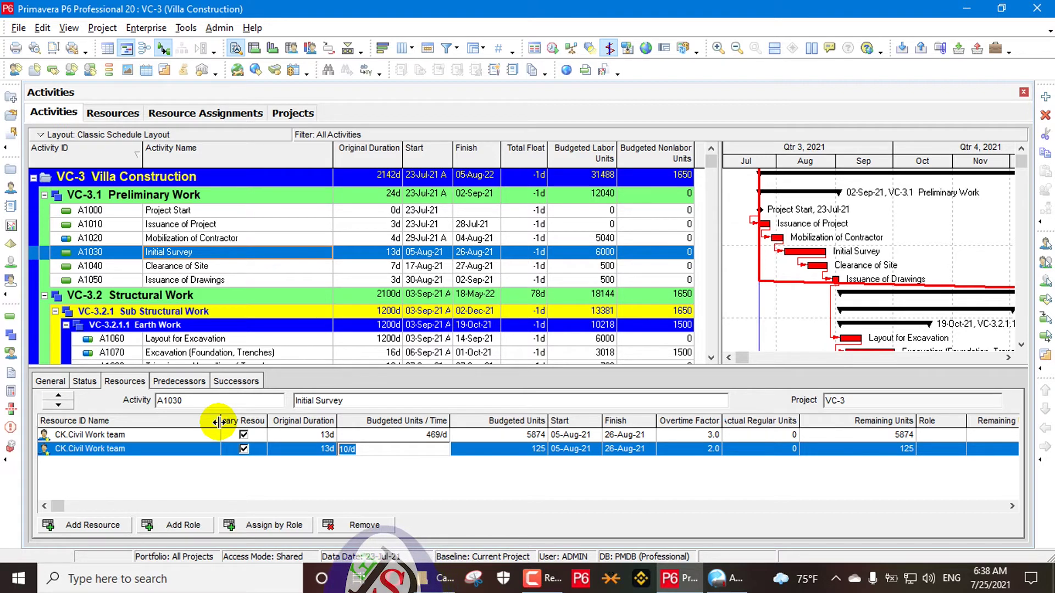
type("65")
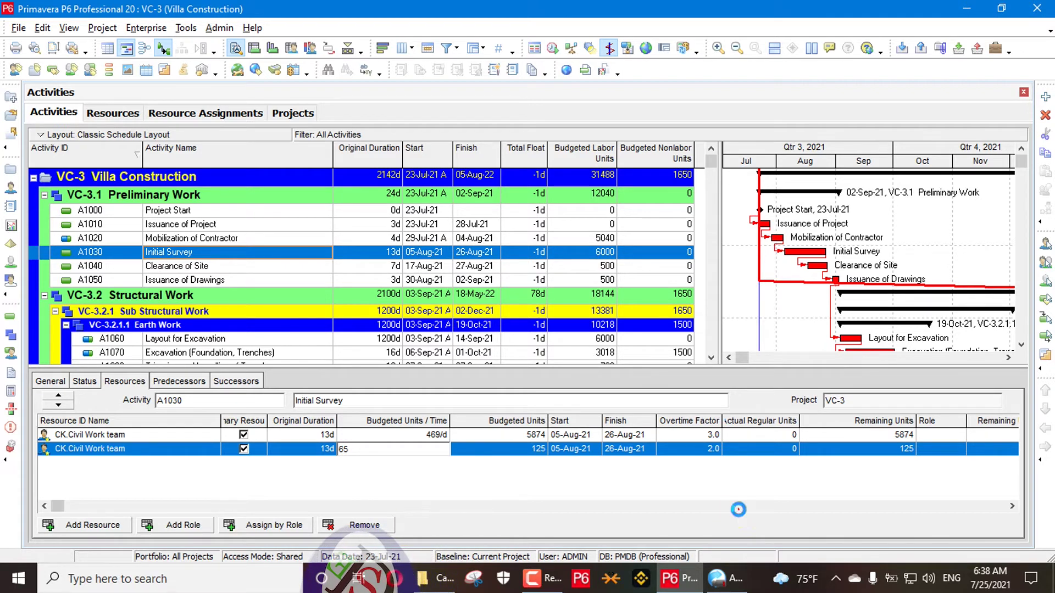
left_click(742, 505)
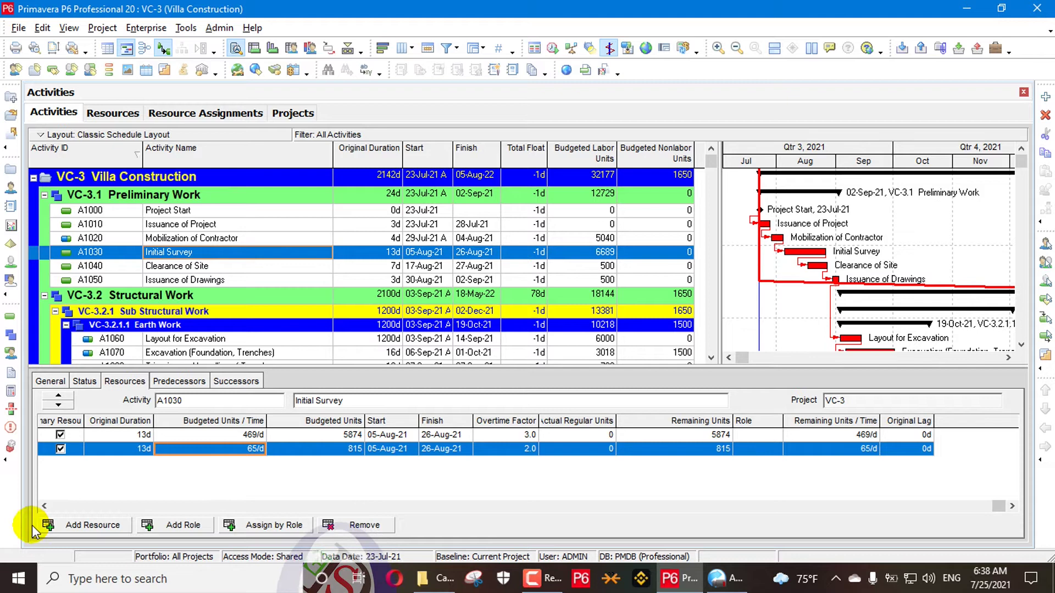
Replace the second assignment's resource with the Electrical Work team, accepting the new resource's units per time and overtime factor
left_click(44, 505)
double_click(124, 449)
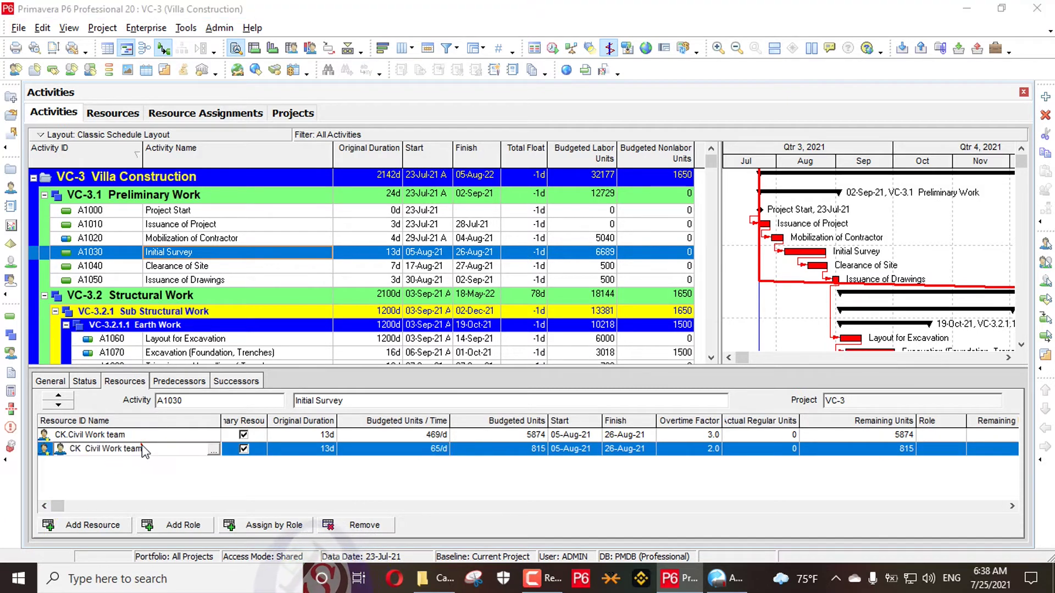
scroll(507, 345, "down", 5)
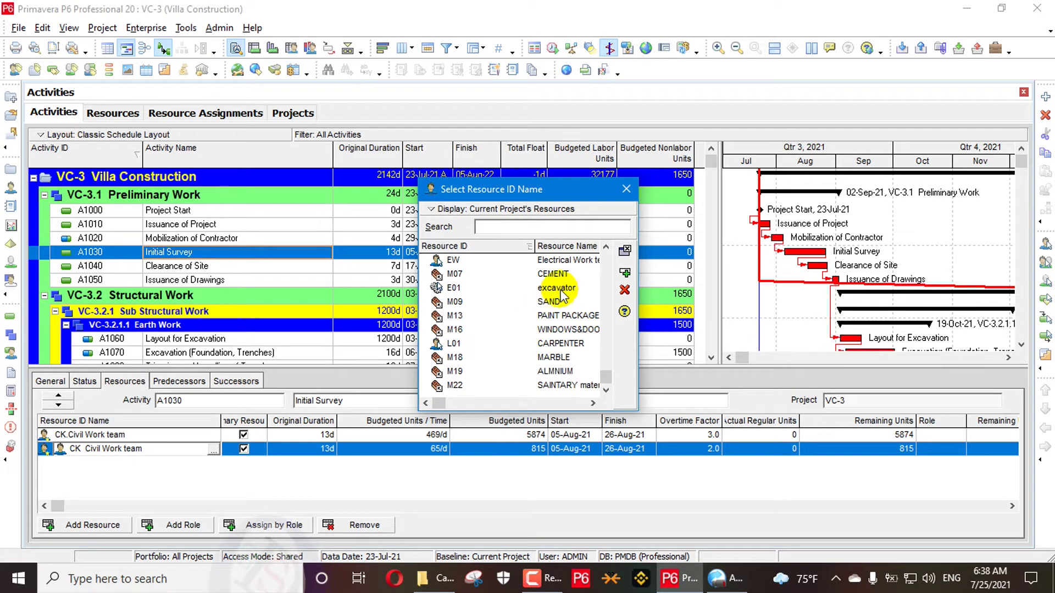
double_click(573, 263)
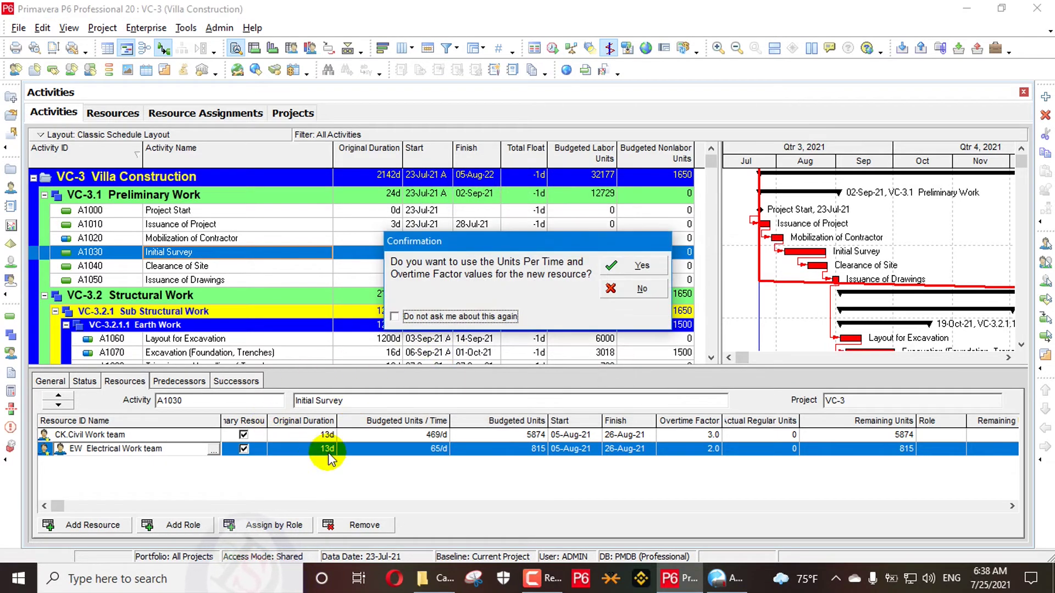
left_click(639, 268)
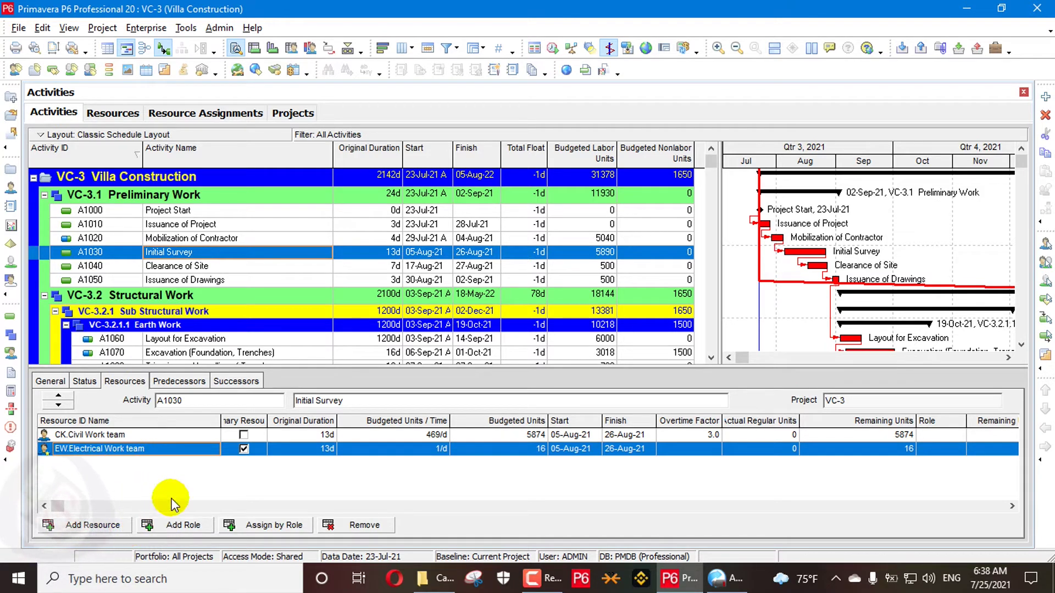
Set the Electrical Work team assignment's budgeted units/time to 60 per day
left_click(405, 449)
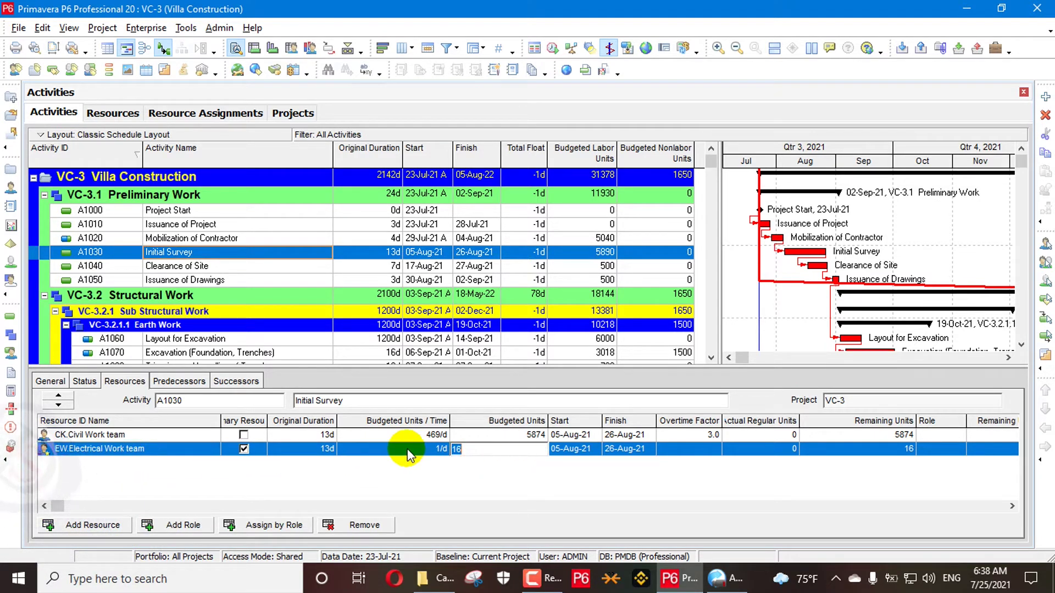
double_click(406, 449)
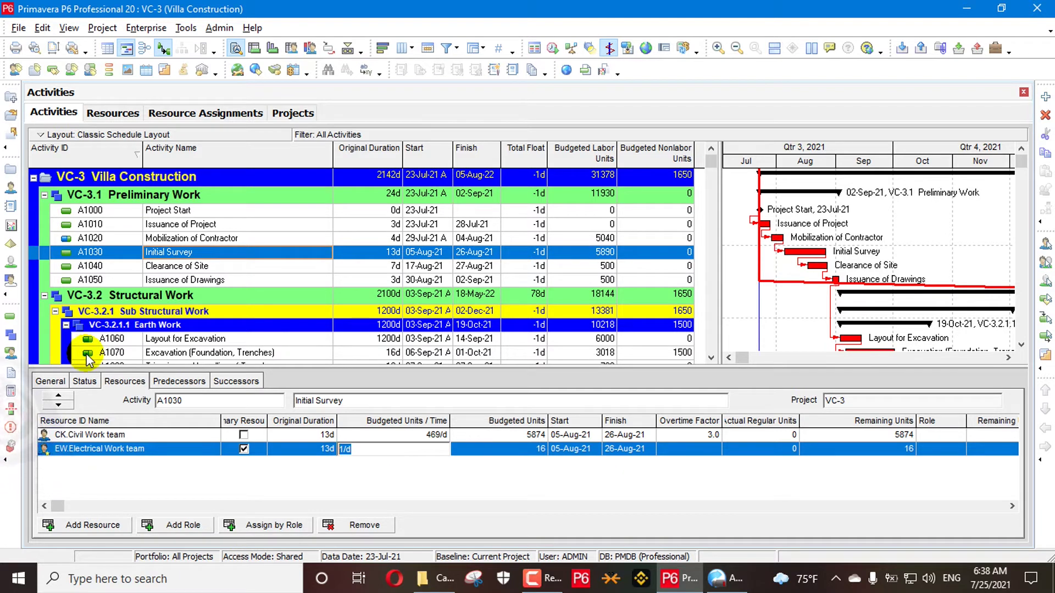
type("60")
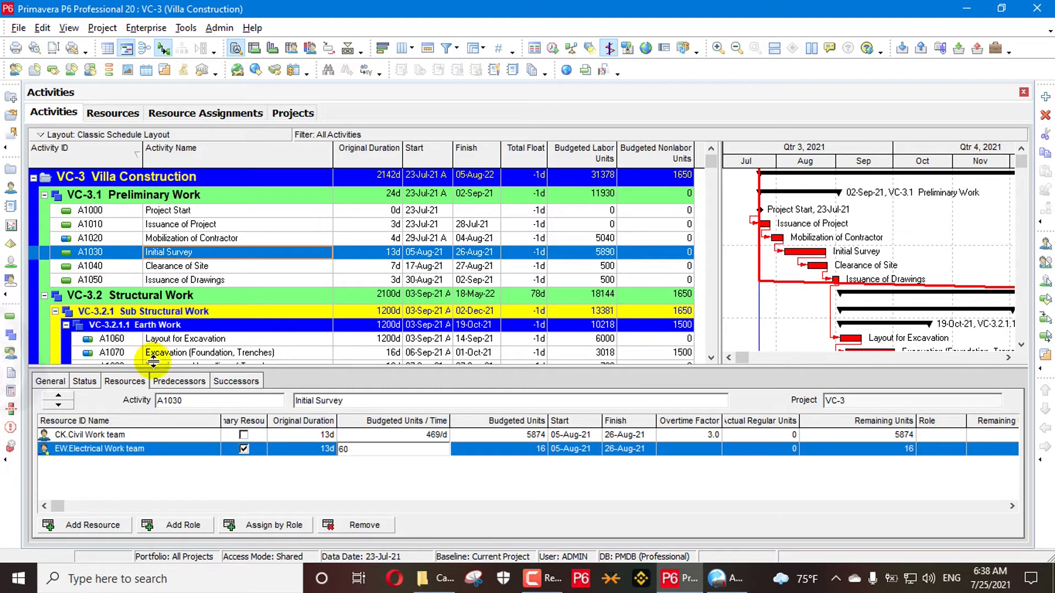
Replace the Electrical Work team with the Civil Work team, declining the new resource's units per time and overtime factor
left_click(137, 448)
left_click(213, 447)
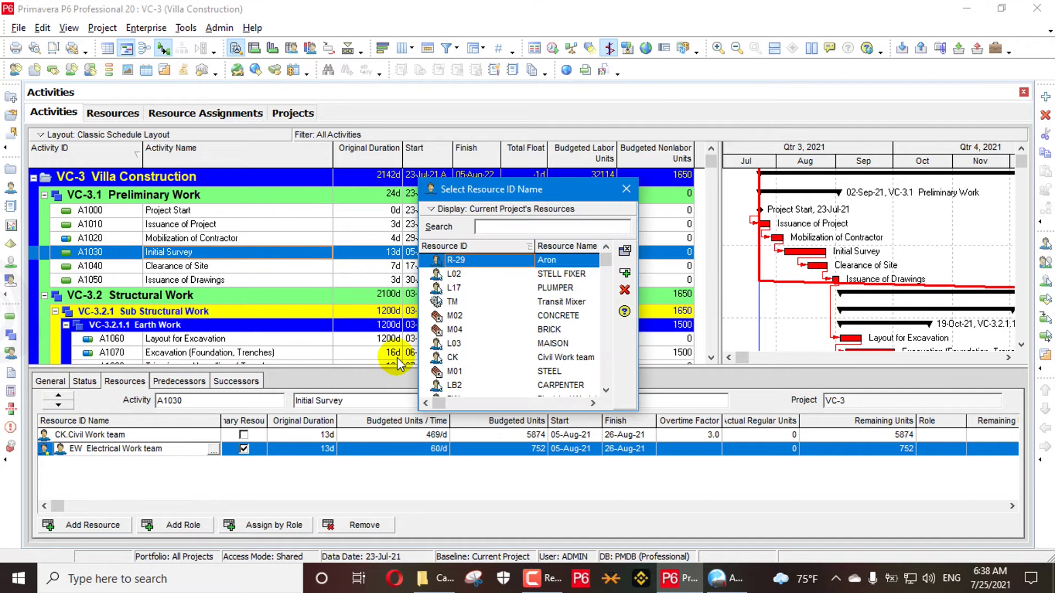
left_click(527, 357)
scroll(527, 361, "down", 3)
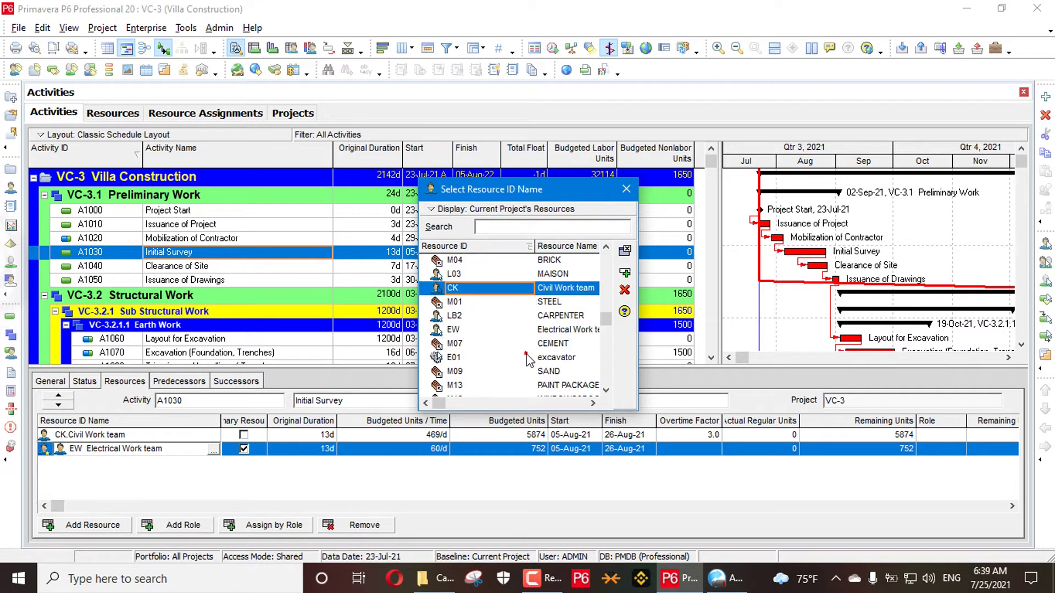
scroll(527, 361, "up", 2)
scroll(528, 357, "up", 2)
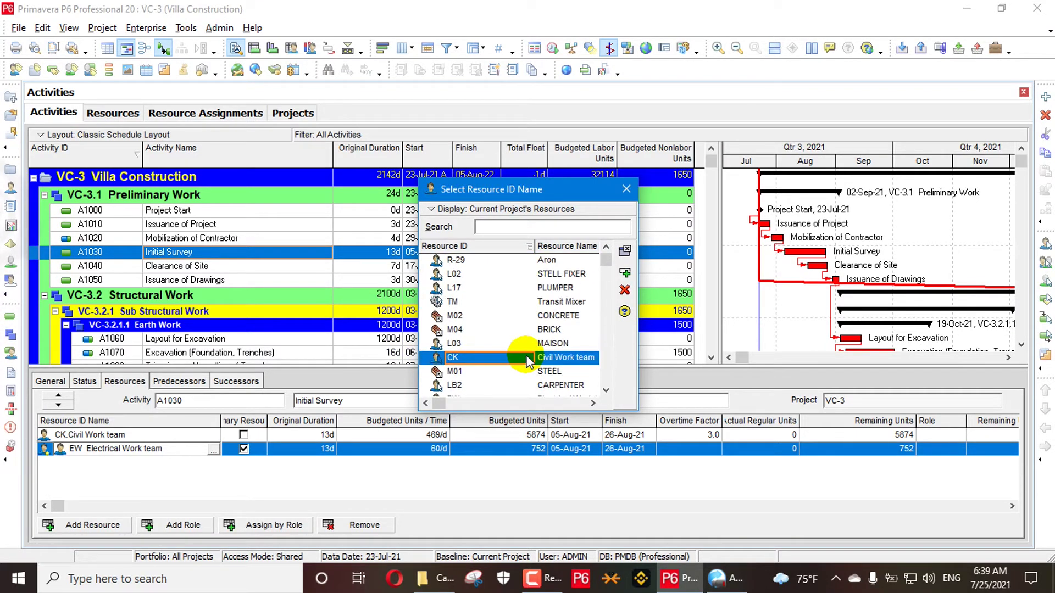
scroll(501, 324, "down", 4)
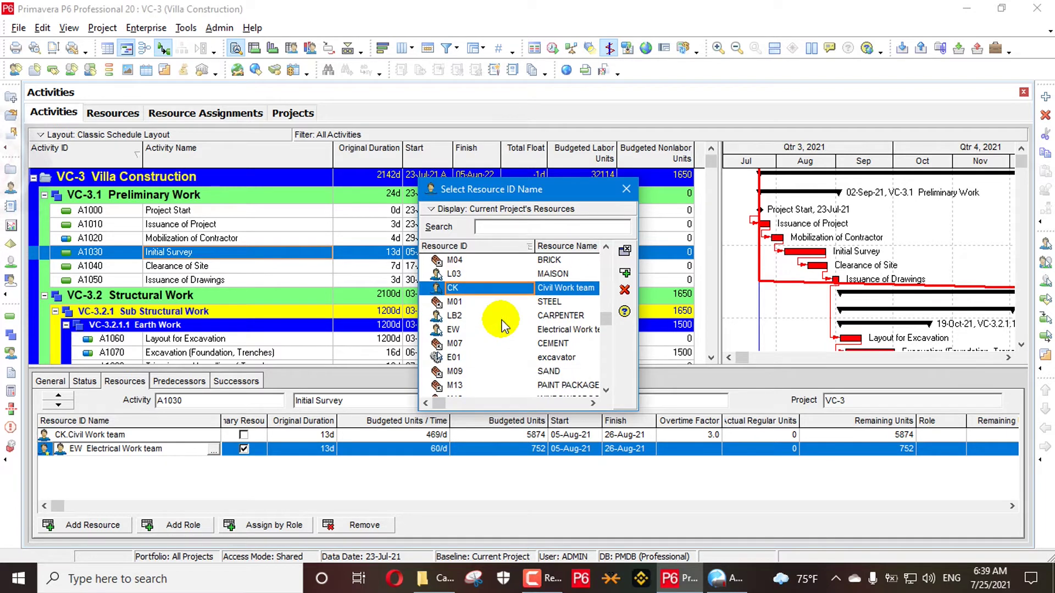
scroll(493, 324, "up", 4)
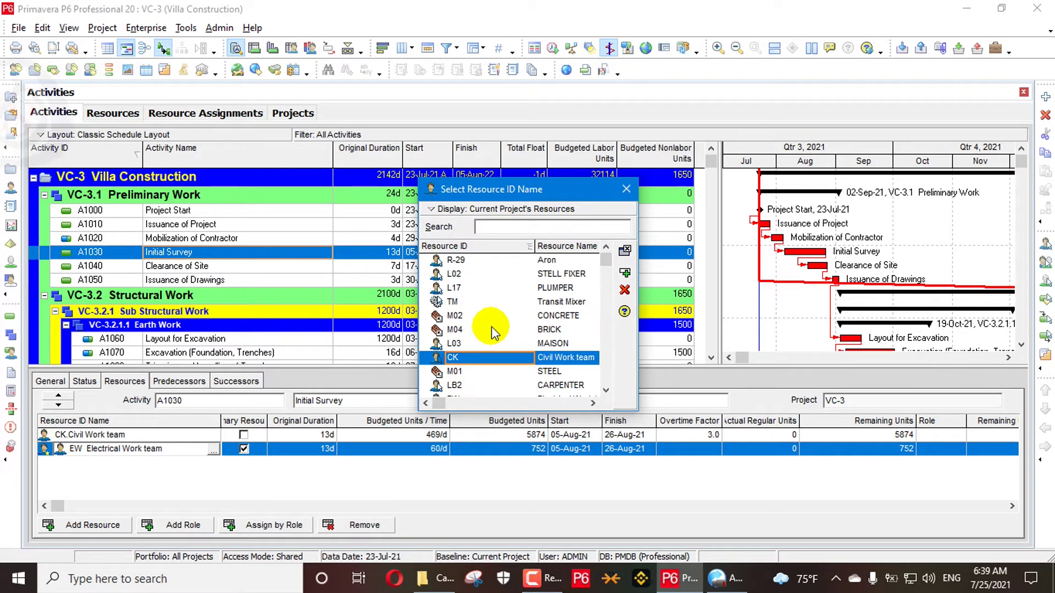
double_click(508, 362)
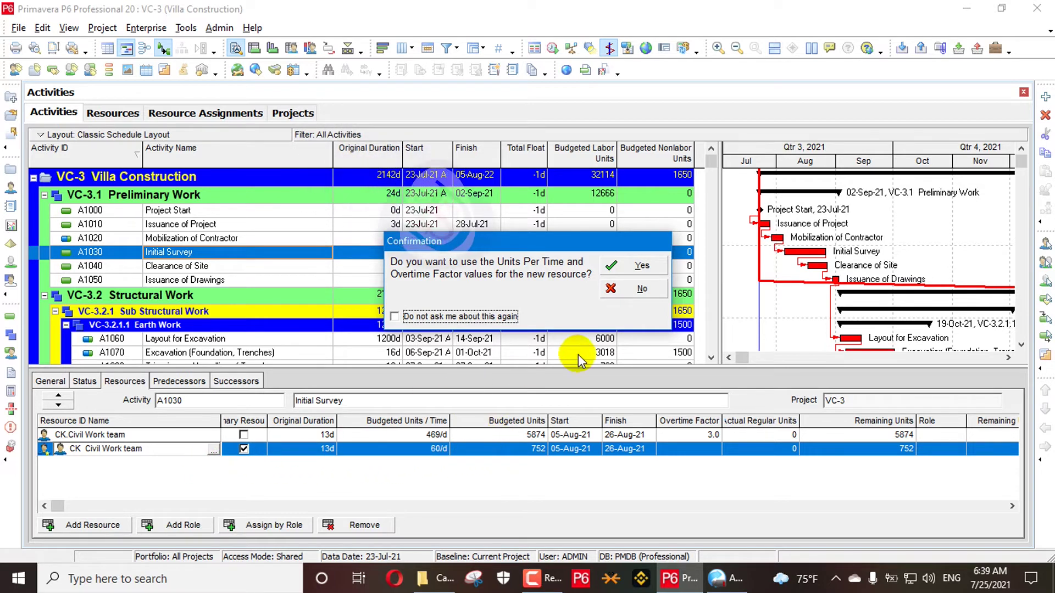
left_click(635, 291)
left_click(243, 434)
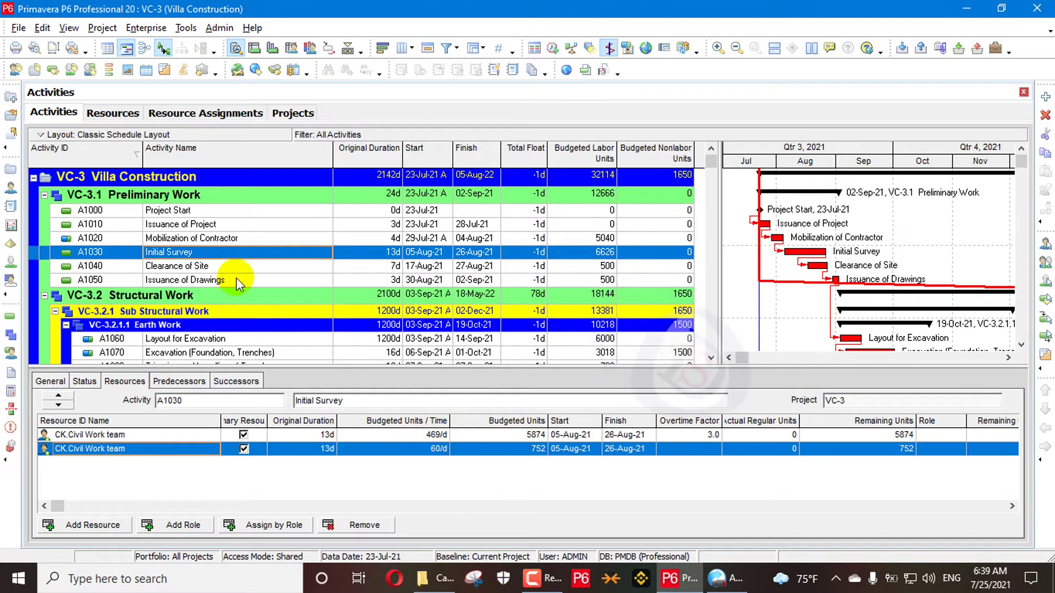
Set the assignment staffing preference to always use the new resource's units per time and overtime factor
left_click(44, 28)
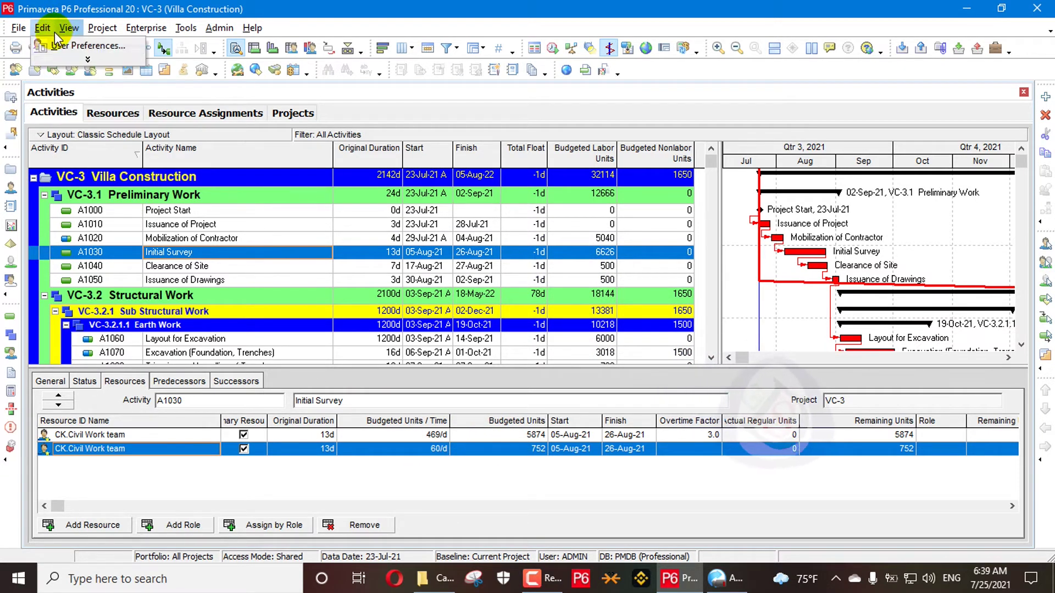
mouse_move(44, 28)
left_click(82, 45)
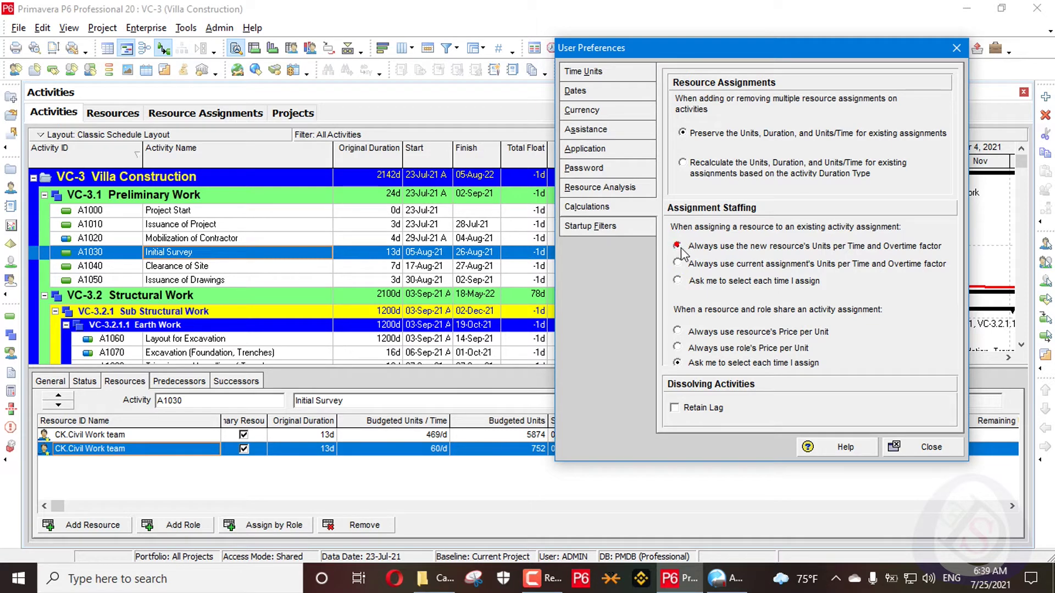
left_click(932, 448)
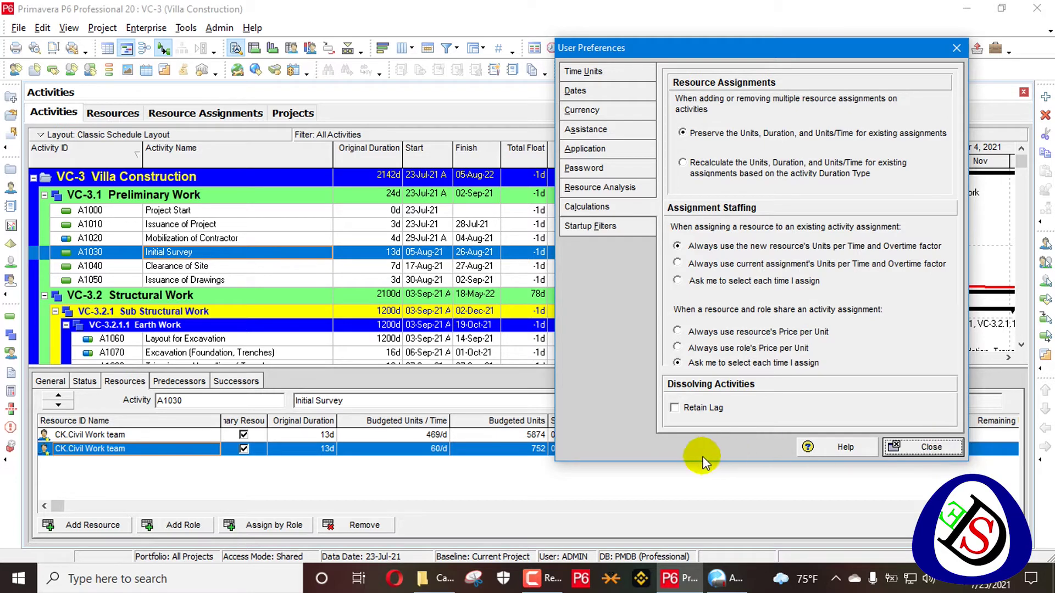
Replace the second Civil Work team assignment on Initial Survey with the Electrical Work team
double_click(152, 449)
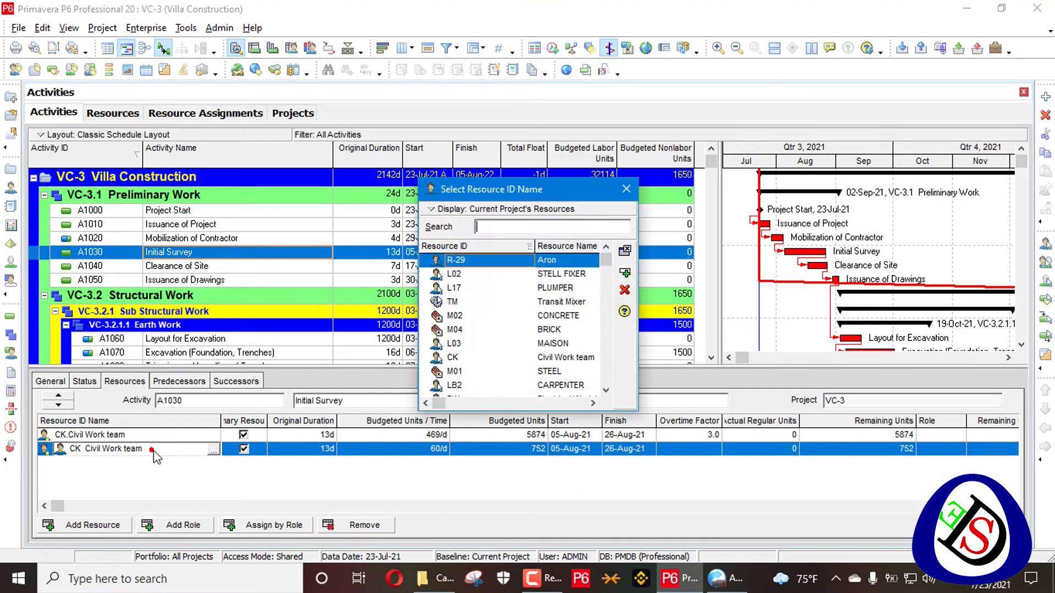
left_click(530, 343)
scroll(534, 343, "down", 2)
double_click(536, 329)
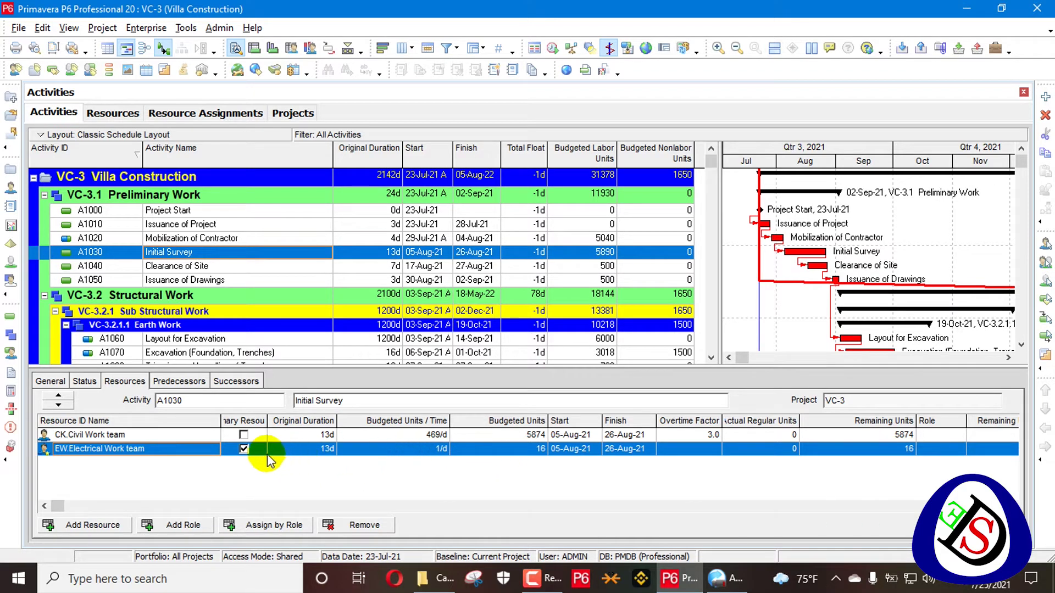
Set the Electrical Work team assignment's budgeted units/time to 50 per day
double_click(209, 449)
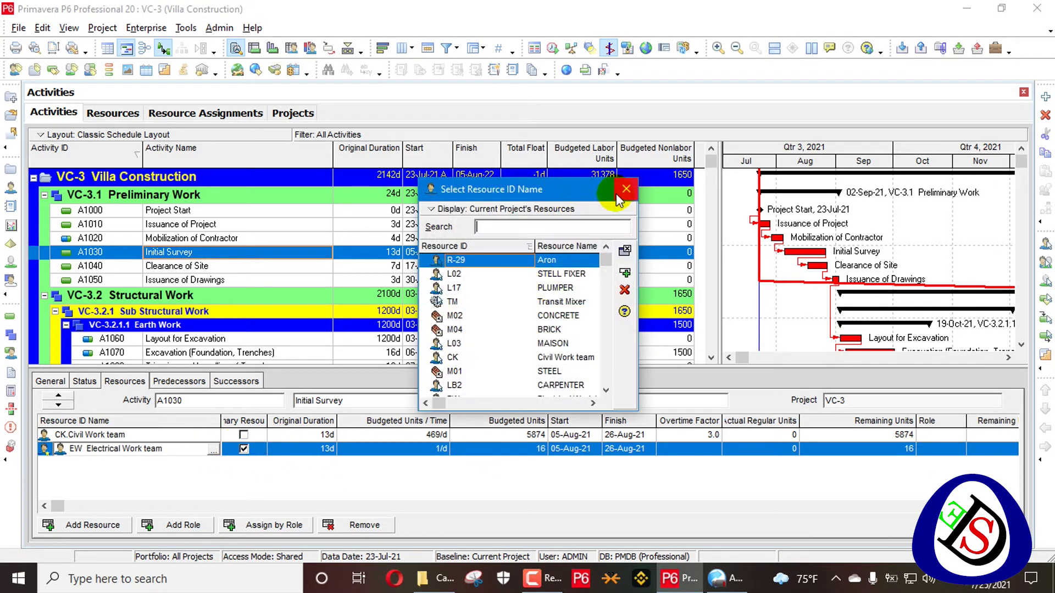
left_click(618, 192)
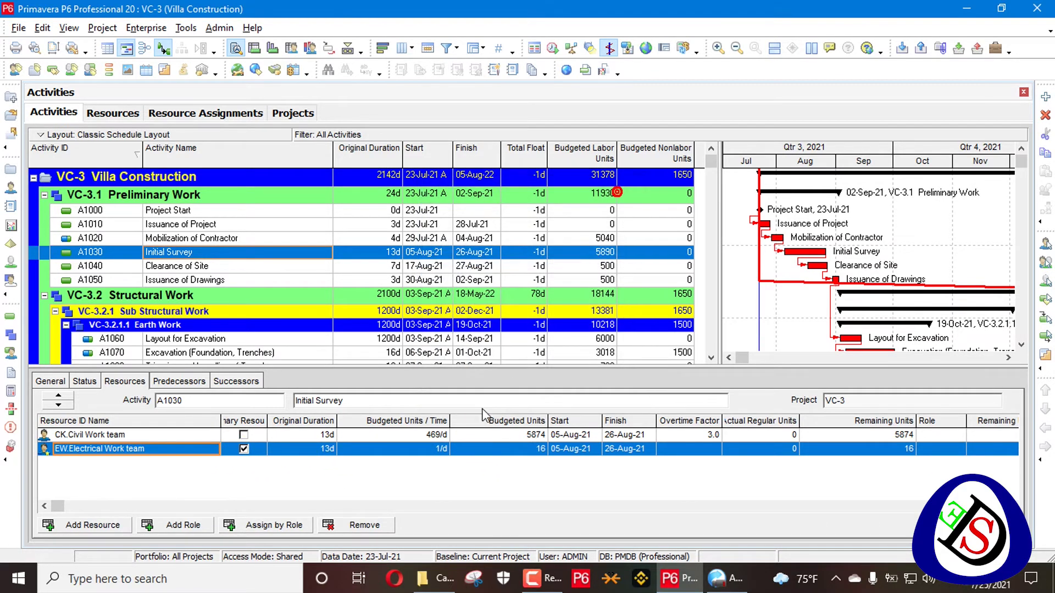
left_click(244, 395)
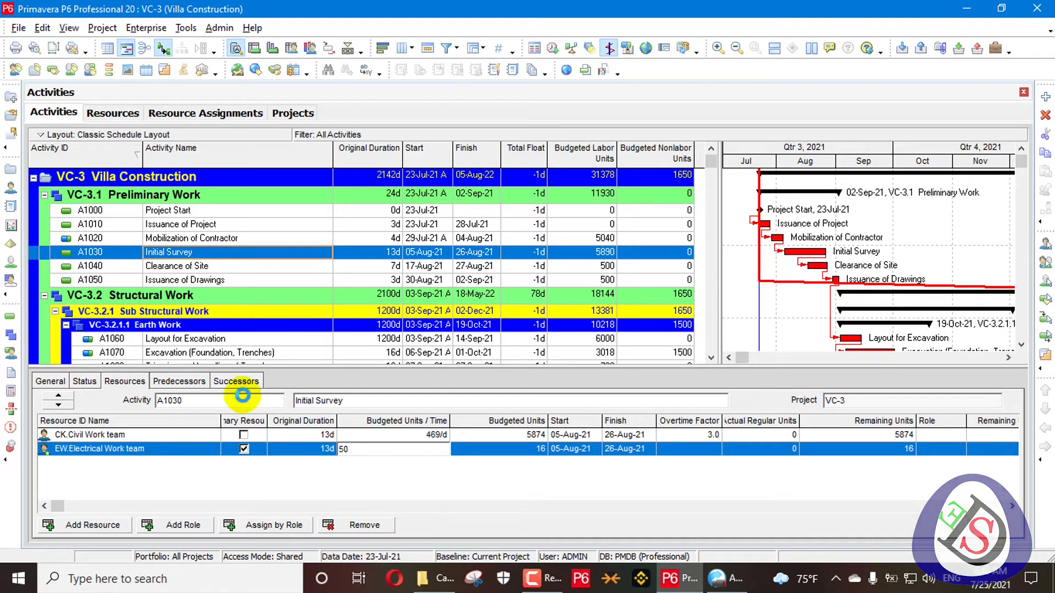
Replace the Electrical Work team on the second Initial Survey assignment with the Civil Work team
double_click(209, 449)
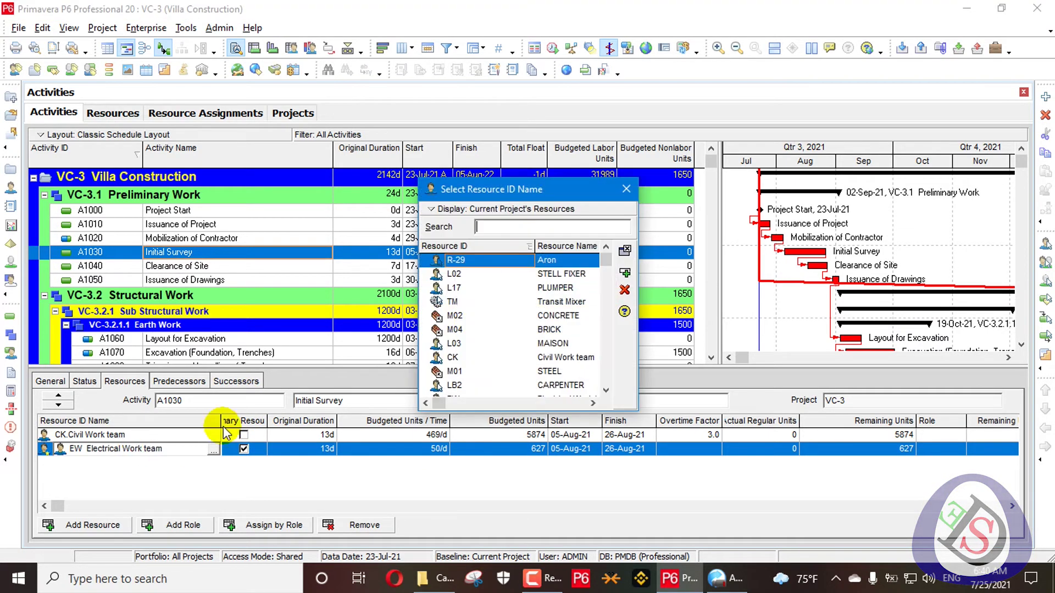
scroll(525, 316, "down", 3)
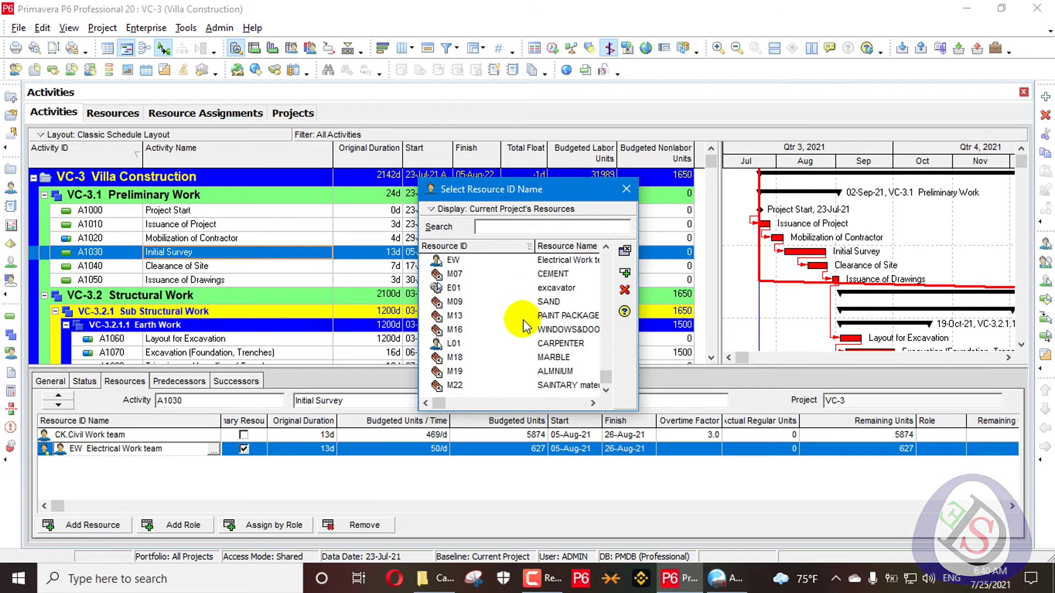
scroll(525, 328, "up", 3)
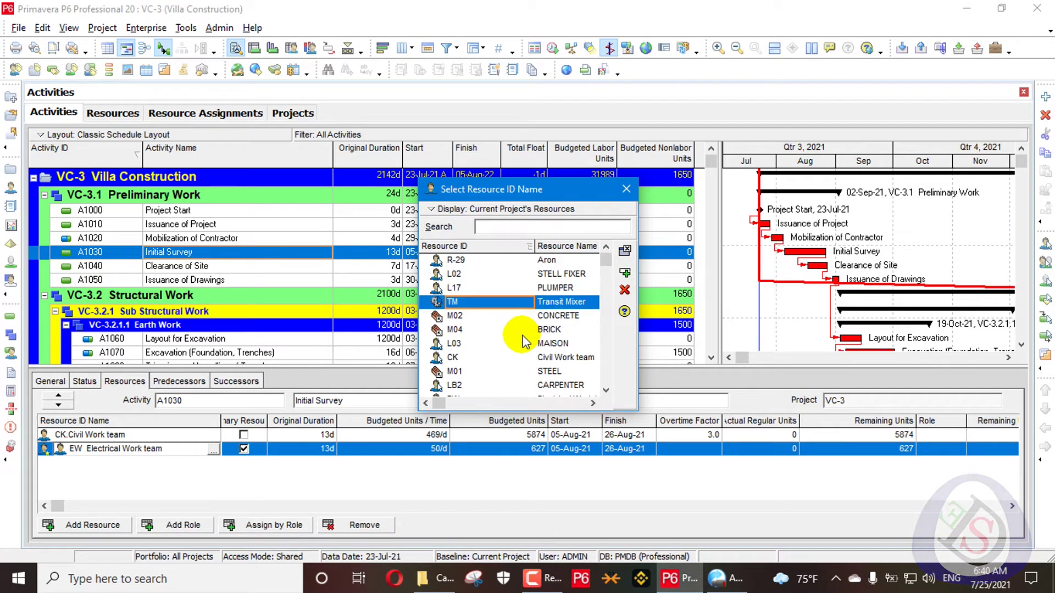
scroll(522, 352, "down", 1)
double_click(518, 344)
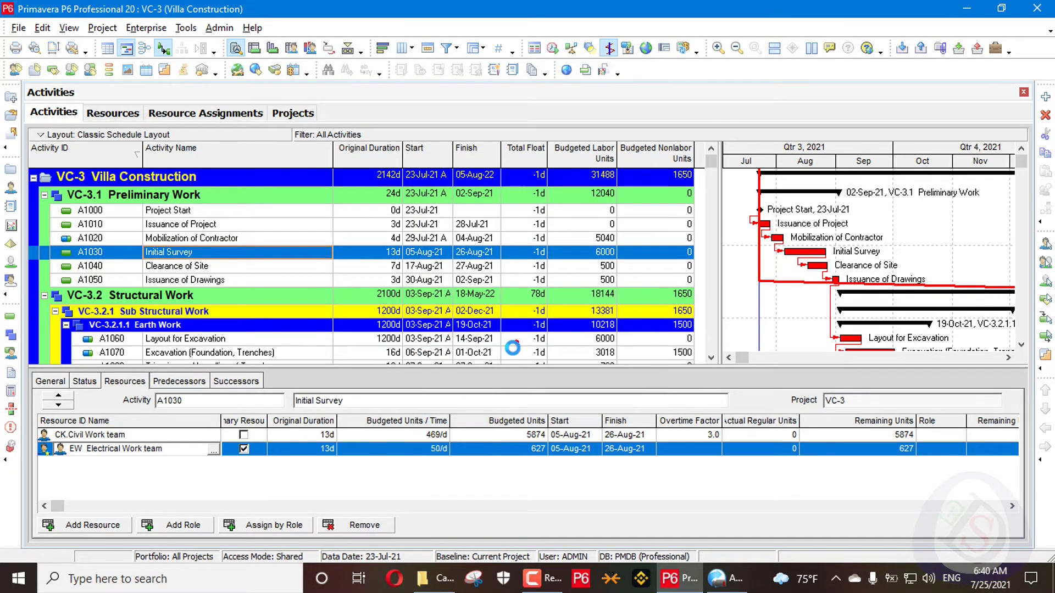
Set the second Civil Work team assignment's budgeted units/time to 70 per day and replace its resource with the Electrical Work team
left_click(420, 449)
type("7")
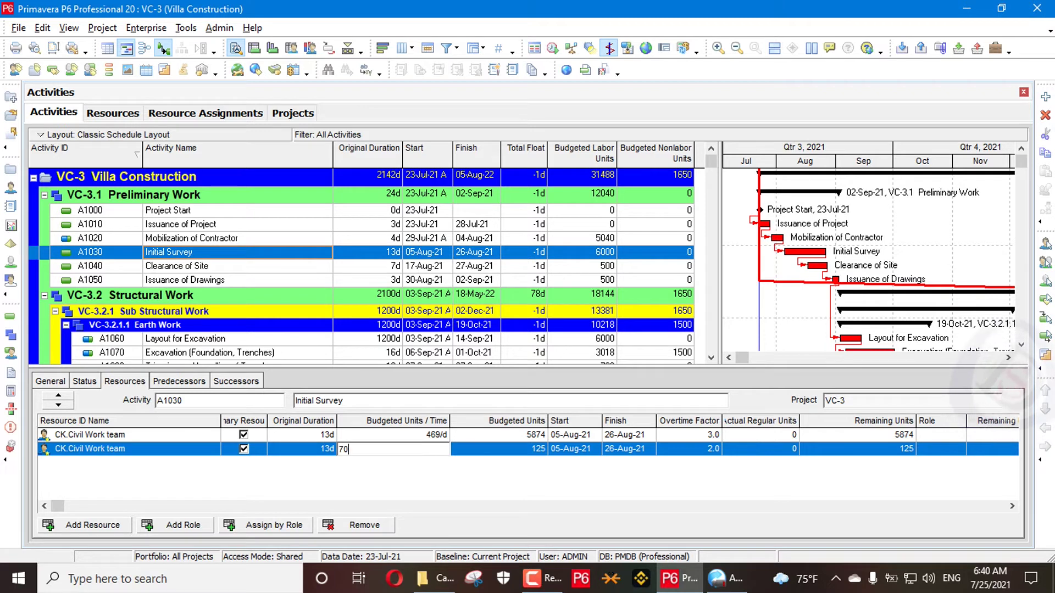
double_click(65, 449)
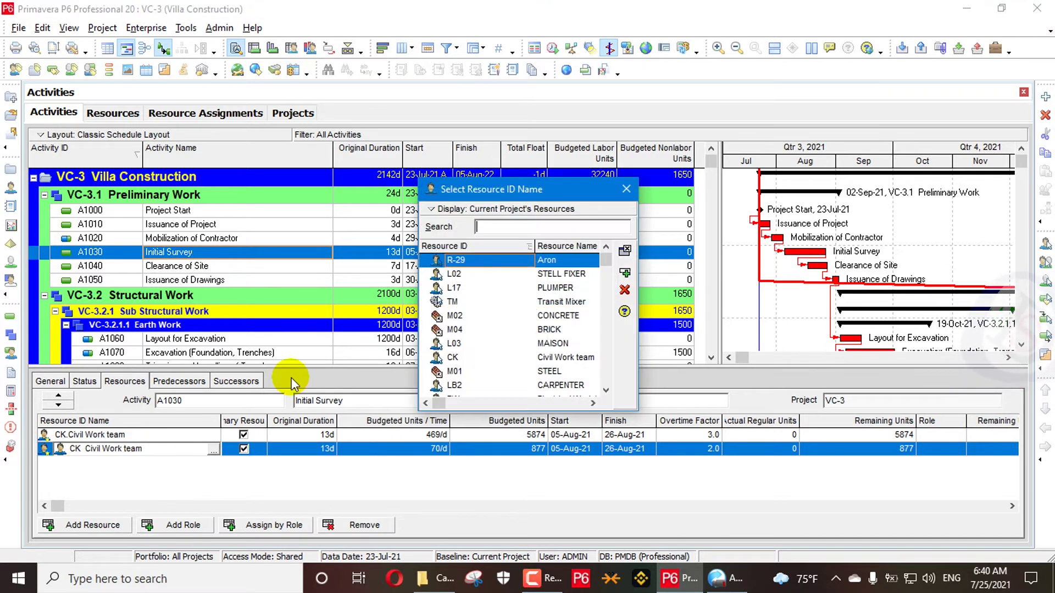
left_click(537, 332)
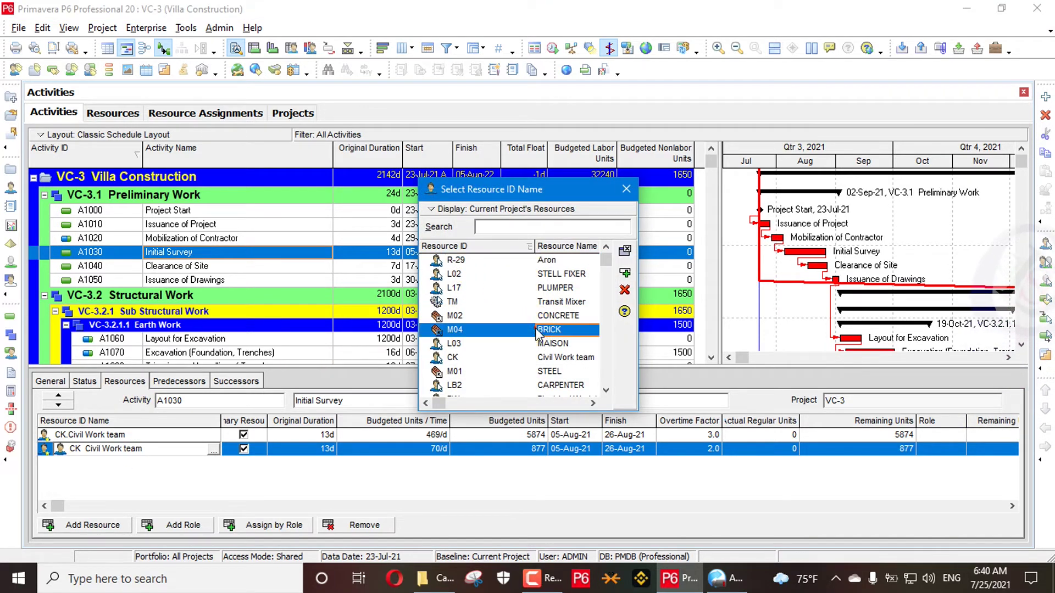
scroll(537, 332, "down", 2)
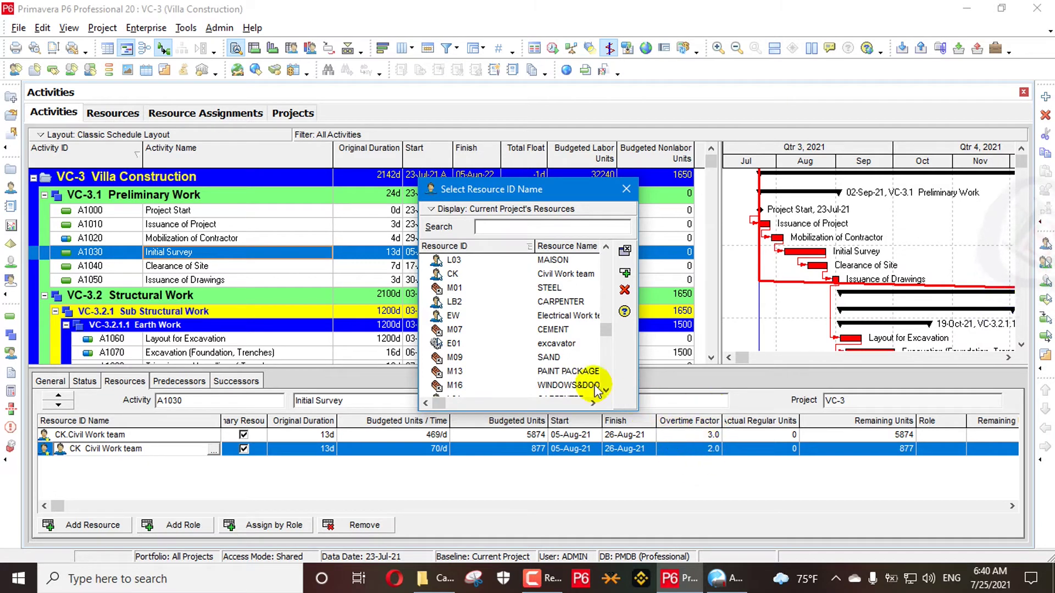
scroll(511, 354, "up", 2)
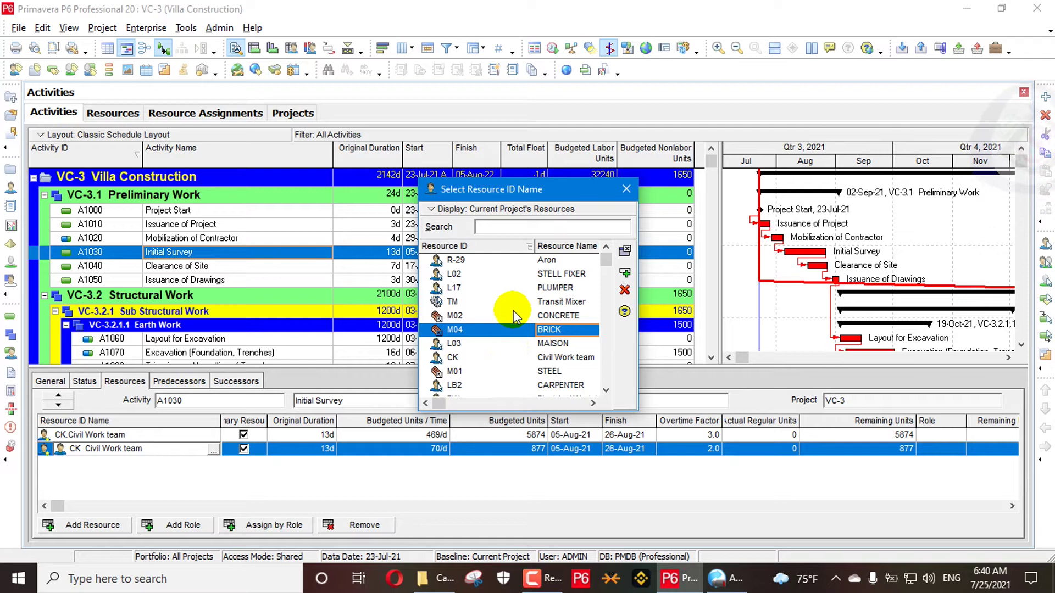
scroll(521, 313, "down", 3)
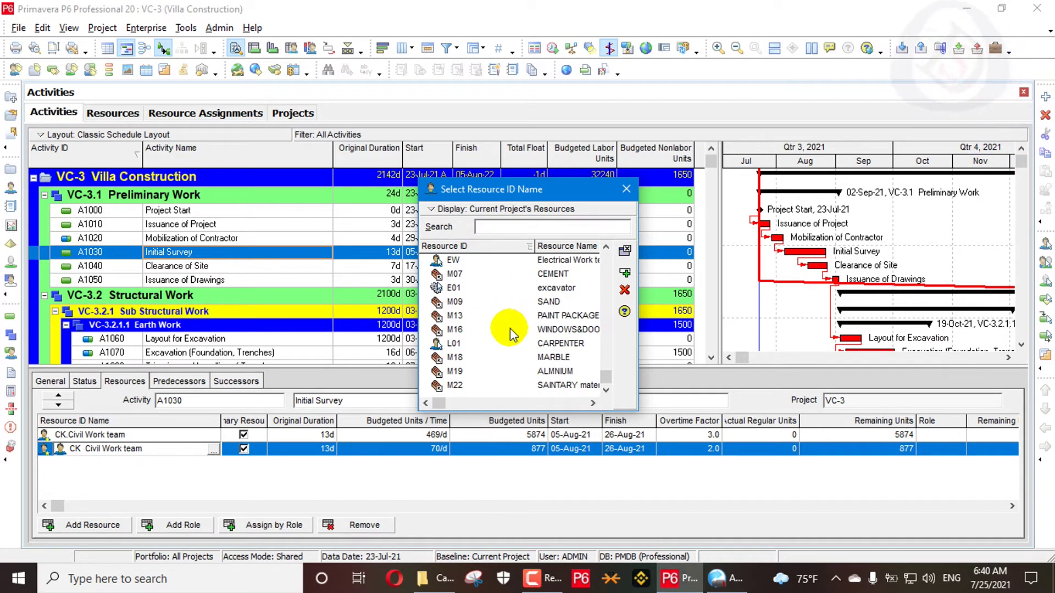
scroll(510, 328, "up", 3)
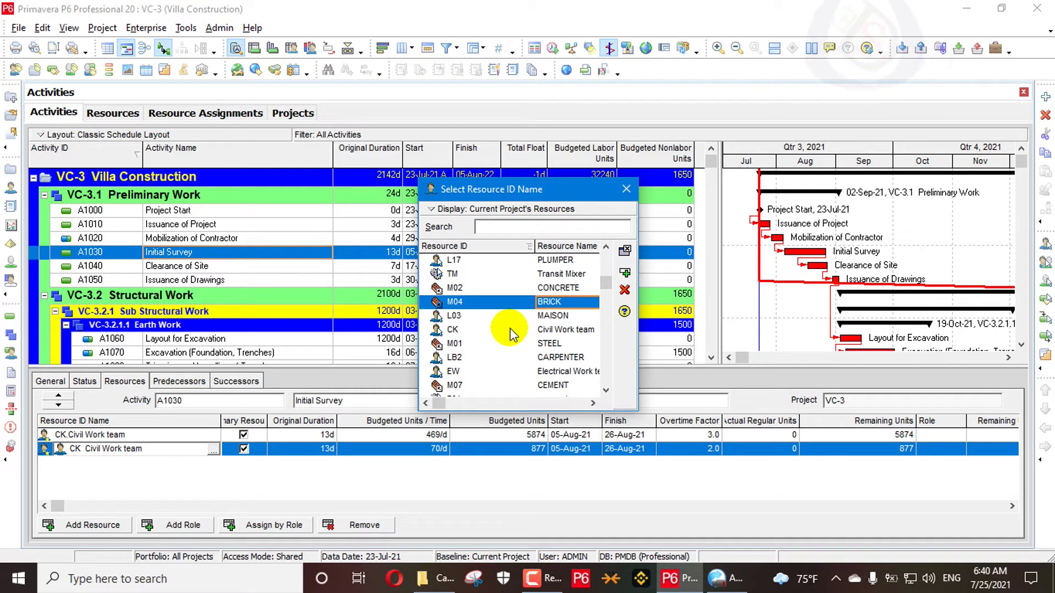
scroll(510, 328, "up", 1)
scroll(510, 328, "down", 2)
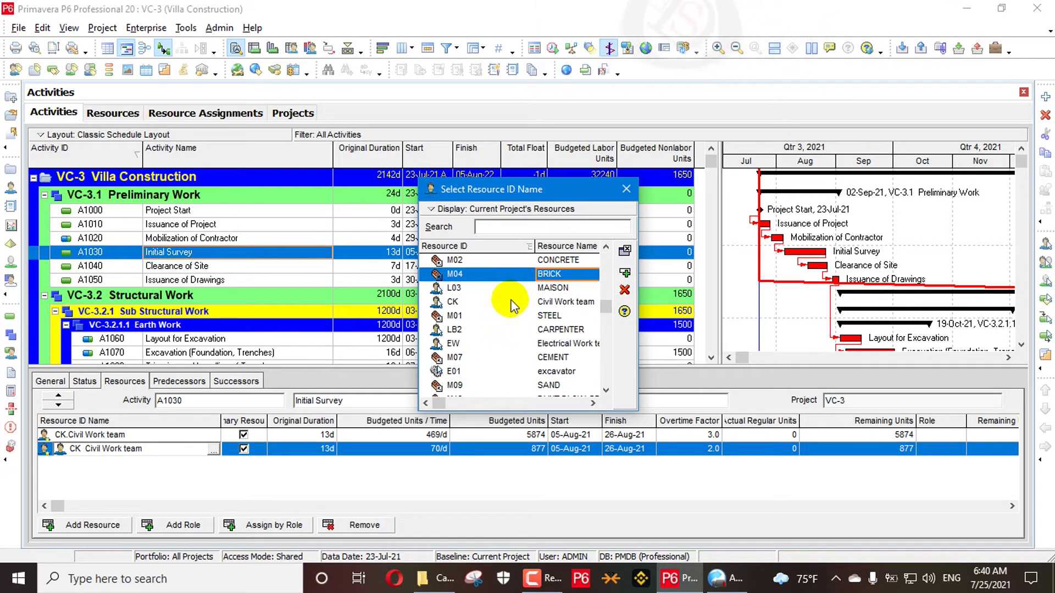
scroll(515, 311, "up", 2)
scroll(516, 307, "down", 5)
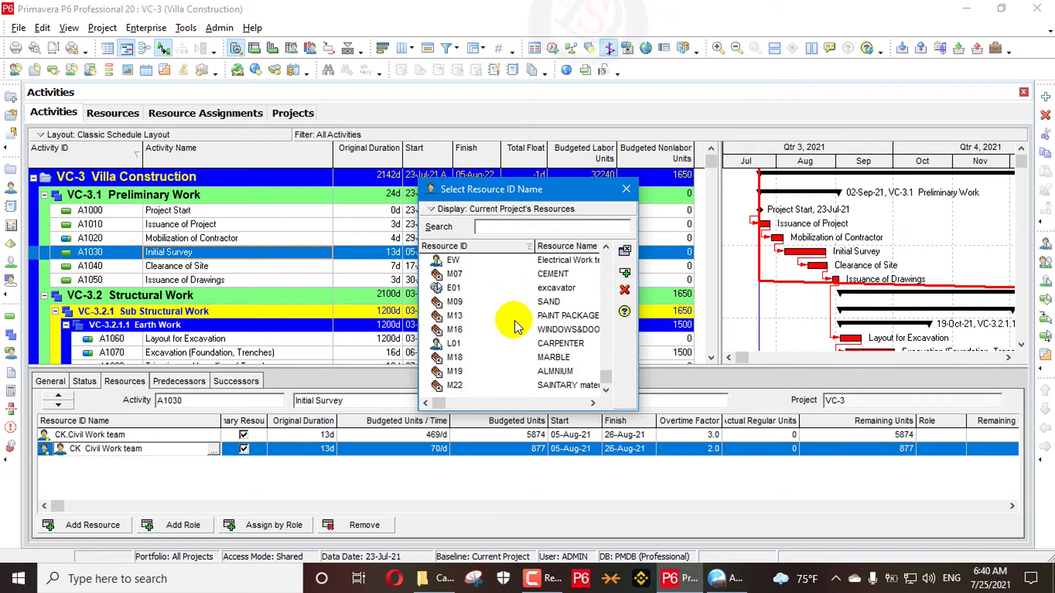
scroll(531, 329, "up", 3)
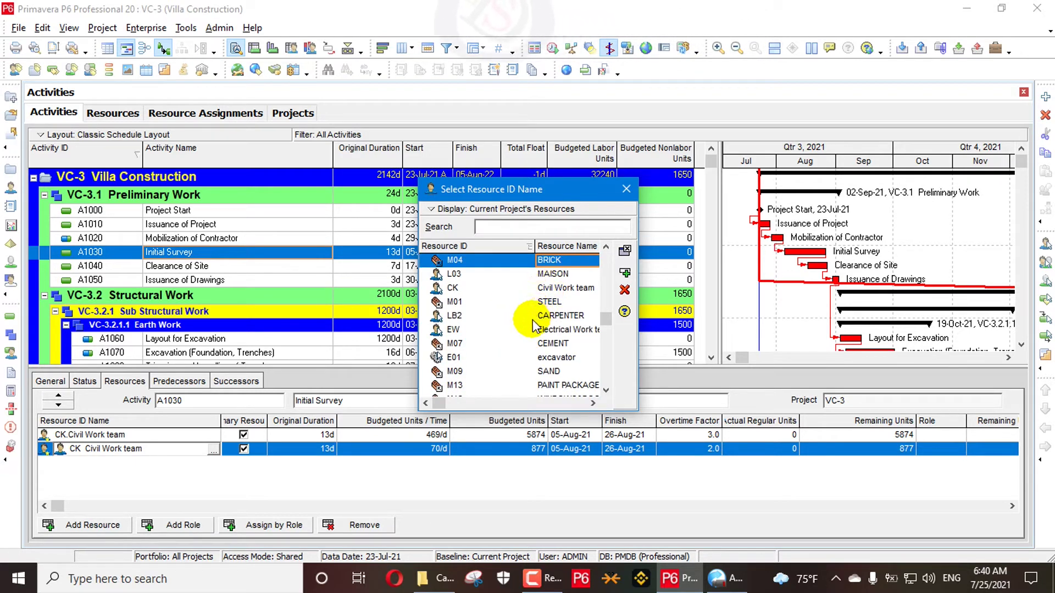
double_click(532, 329)
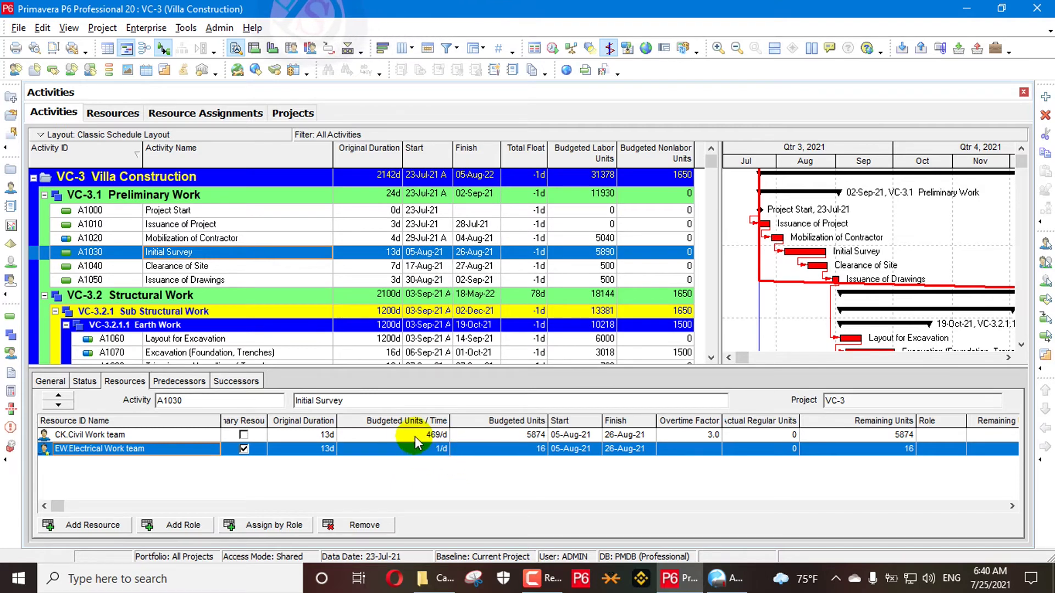
Set the assignment staffing preference to always use the current assignment's units per time and overtime factor
left_click(44, 27)
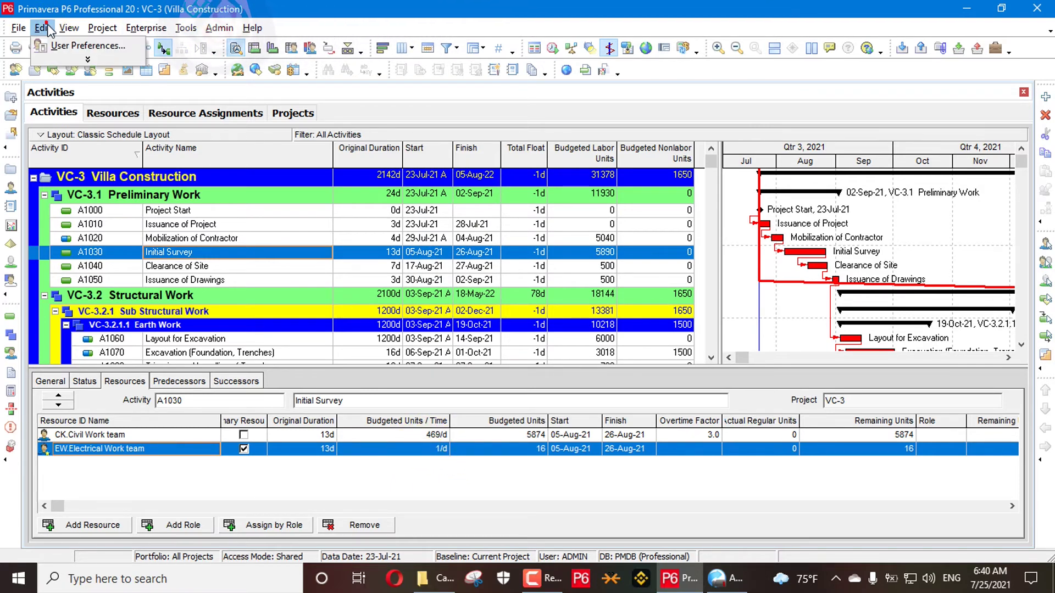
left_click(77, 45)
left_click(697, 266)
left_click(921, 447)
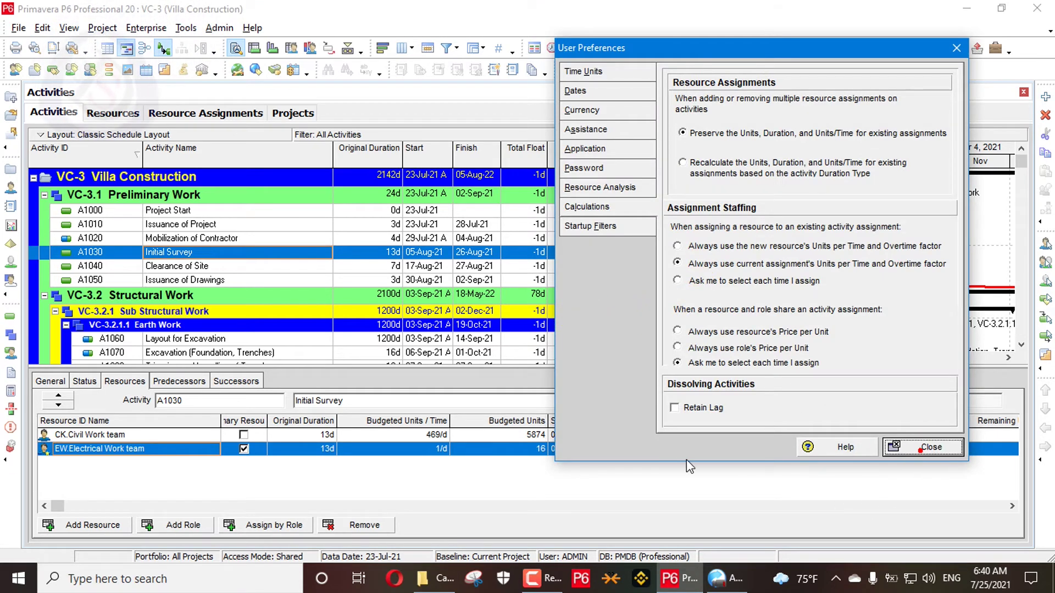
left_click(42, 28)
left_click(77, 45)
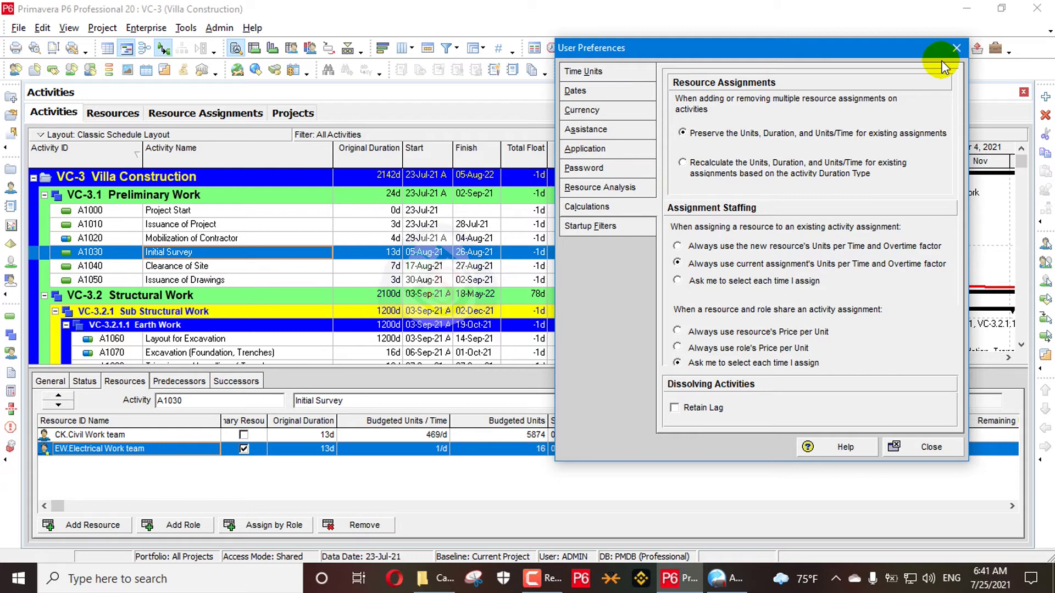
left_click(957, 48)
Set the Electrical Work team assignment's overtime factor to 3 and its budgeted units/time to 60 per day
left_click(695, 450)
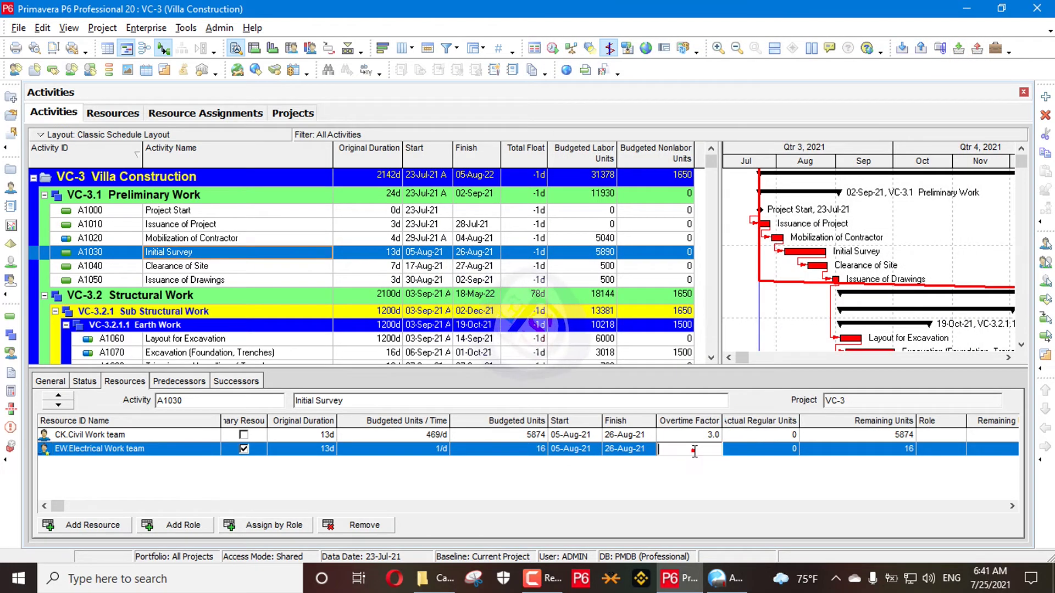
type("3.")
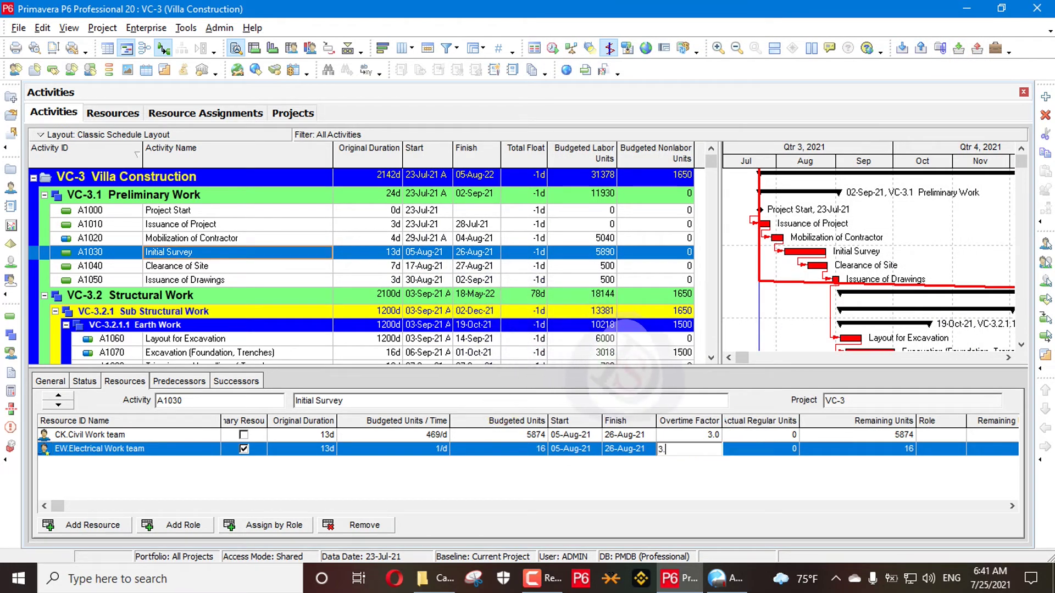
left_click(427, 450)
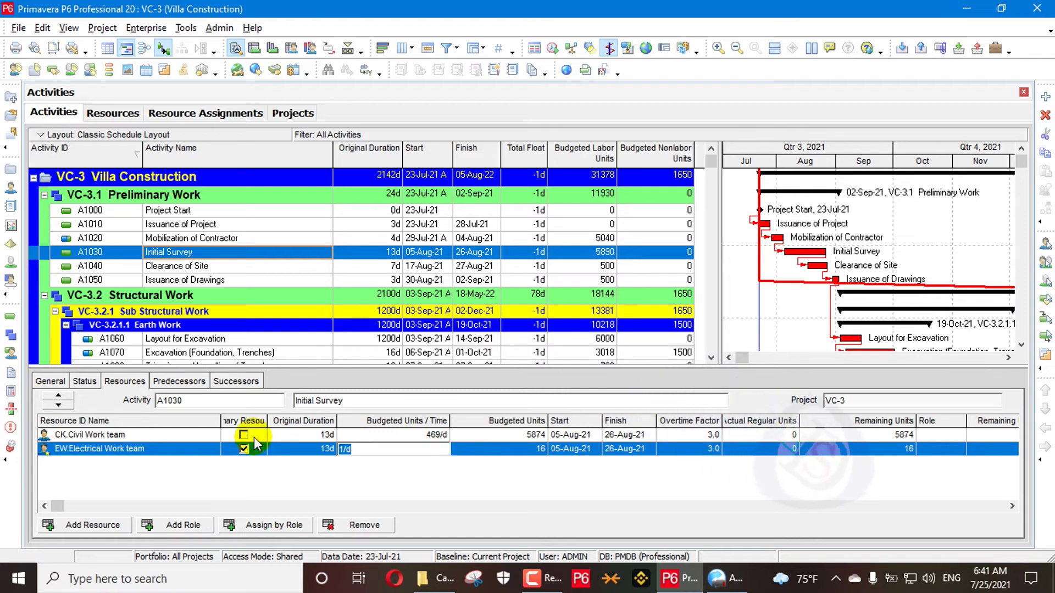
type("60")
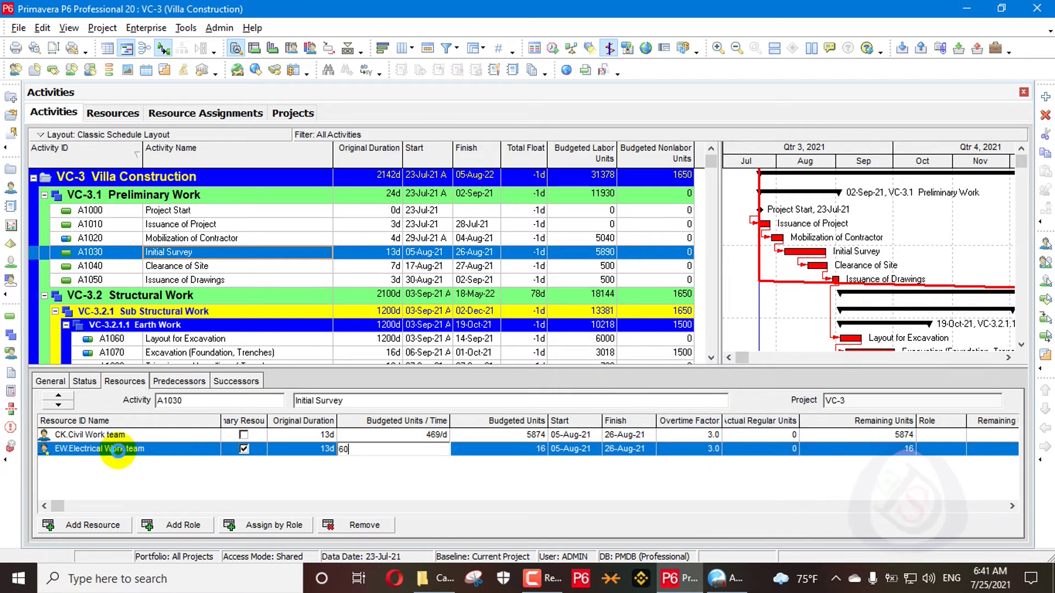
Replace the Electrical Work team assignment on Initial Survey with the STEEL resource (M01)
double_click(117, 449)
left_click(531, 320)
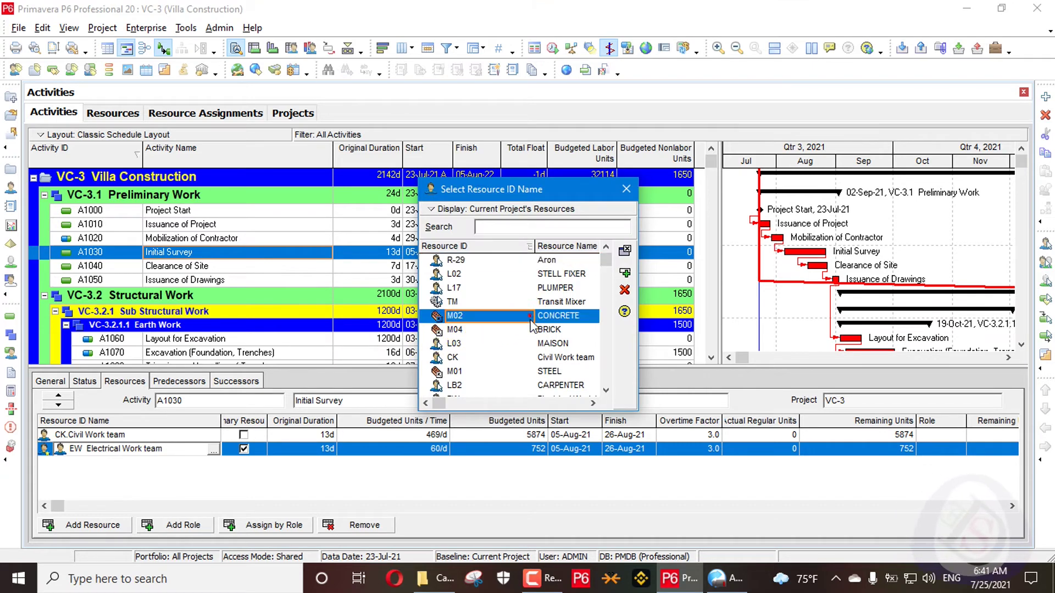
scroll(551, 355, "down", 2)
double_click(547, 301)
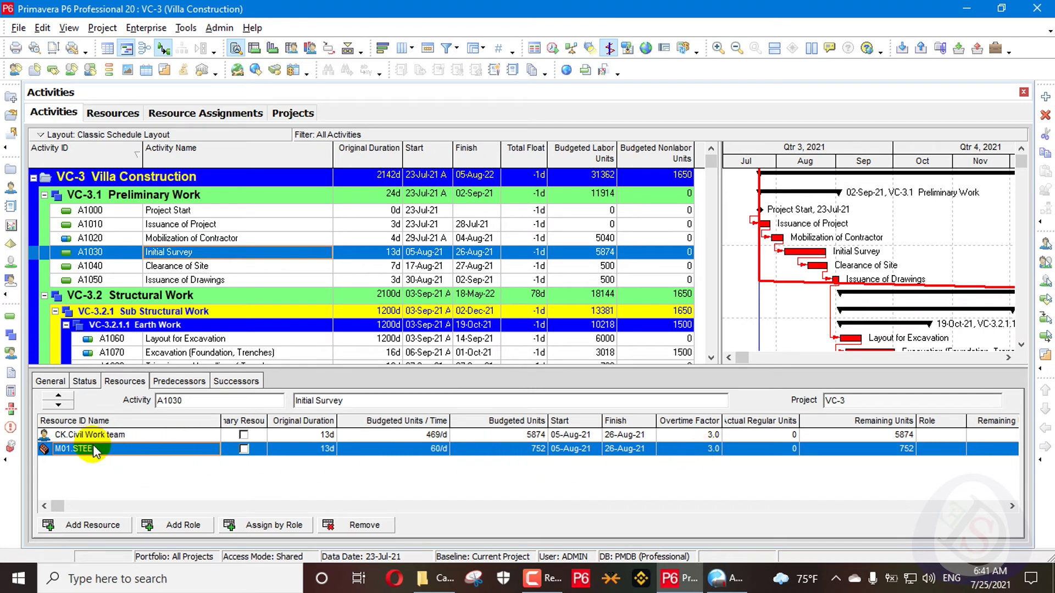
Replace the STEEL assignment on Initial Survey with the STELL FIXER resource (L02)
double_click(220, 454)
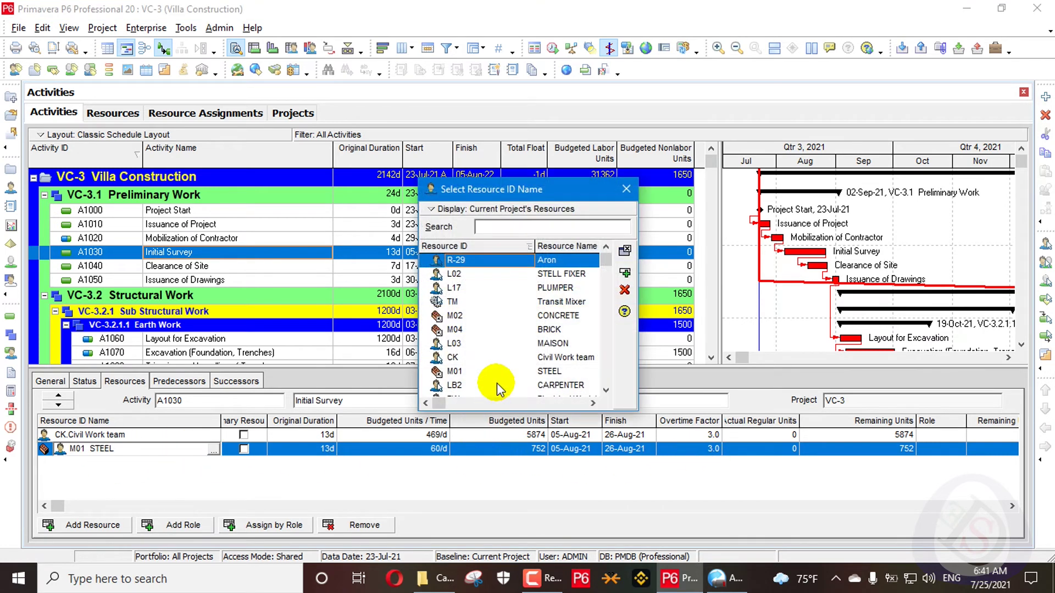
left_click(514, 354)
scroll(505, 361, "down", 1)
scroll(506, 361, "up", 1)
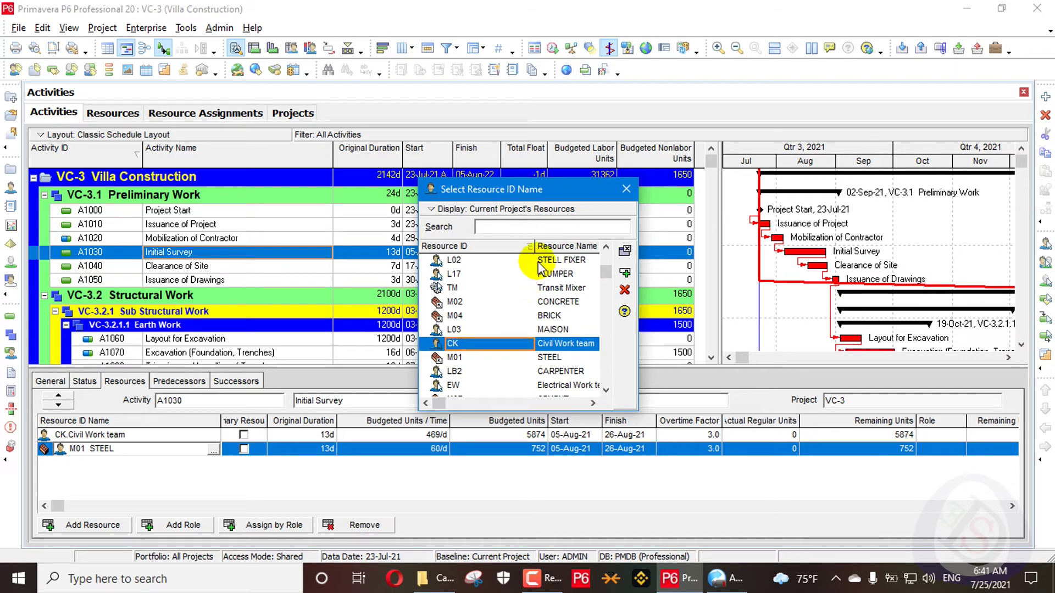
double_click(539, 263)
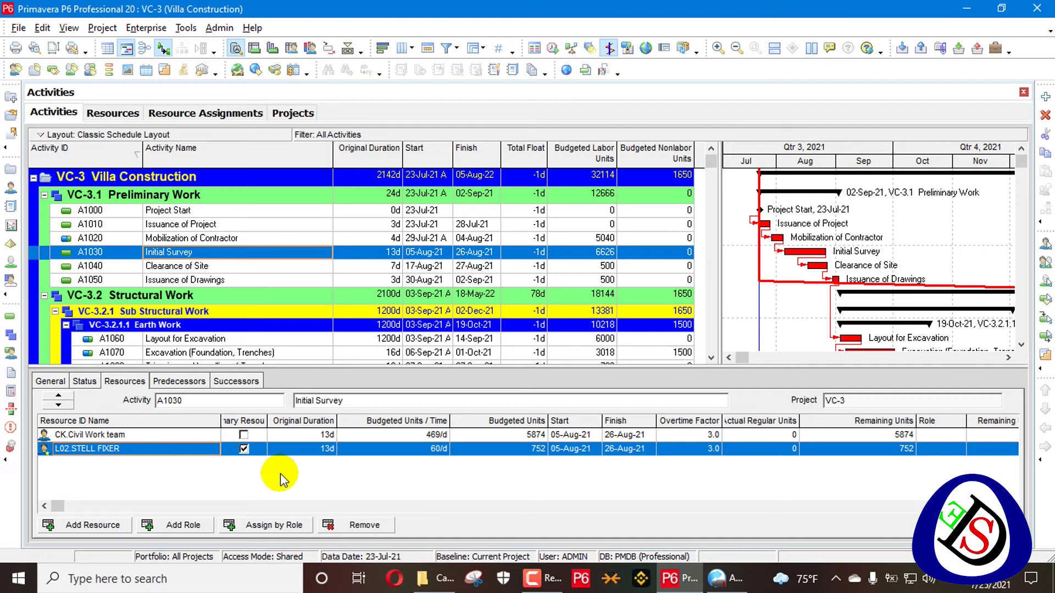
Set the preference for assigning a resource to an existing activity assignment to ask for a selection each time
left_click(41, 32)
left_click(61, 44)
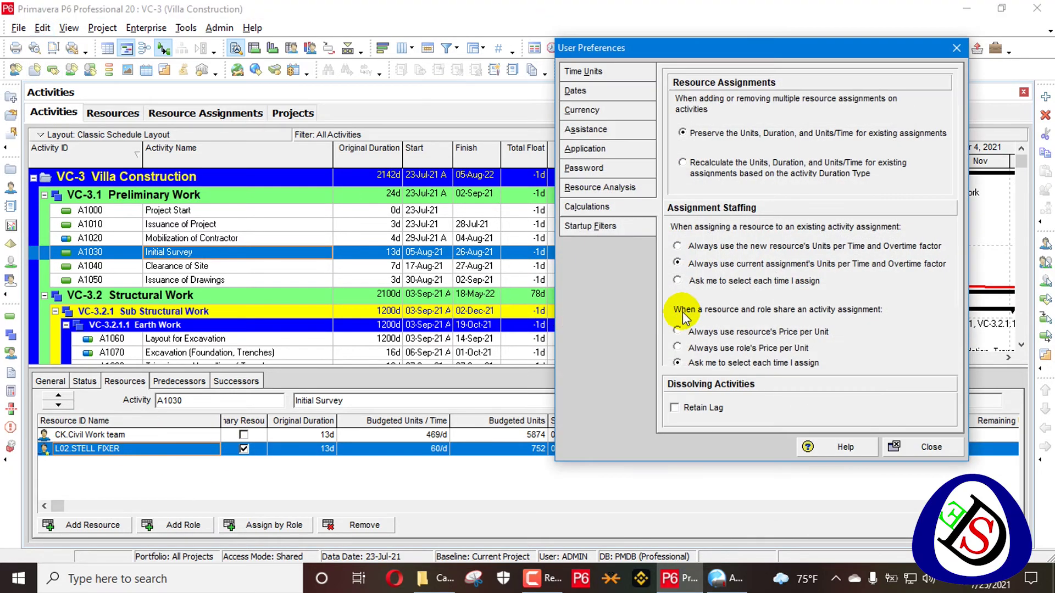
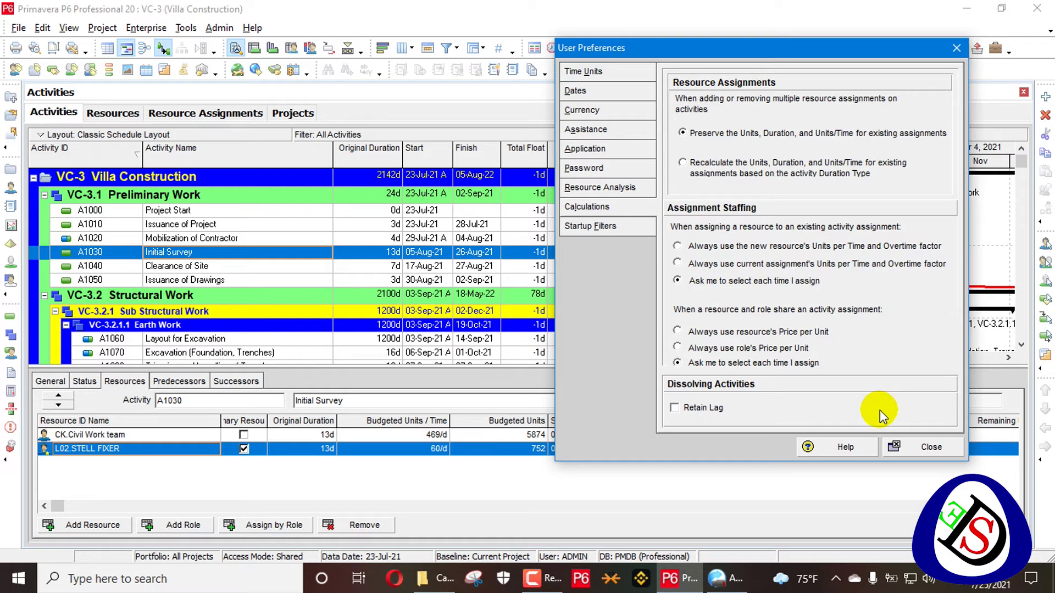
left_click(927, 447)
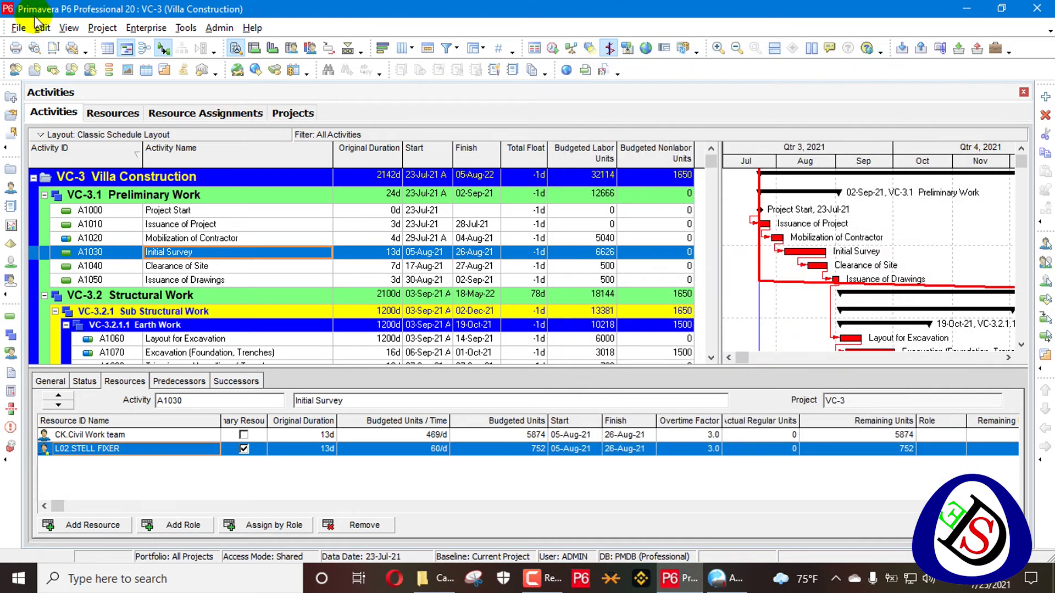
left_click(41, 29)
left_click(88, 46)
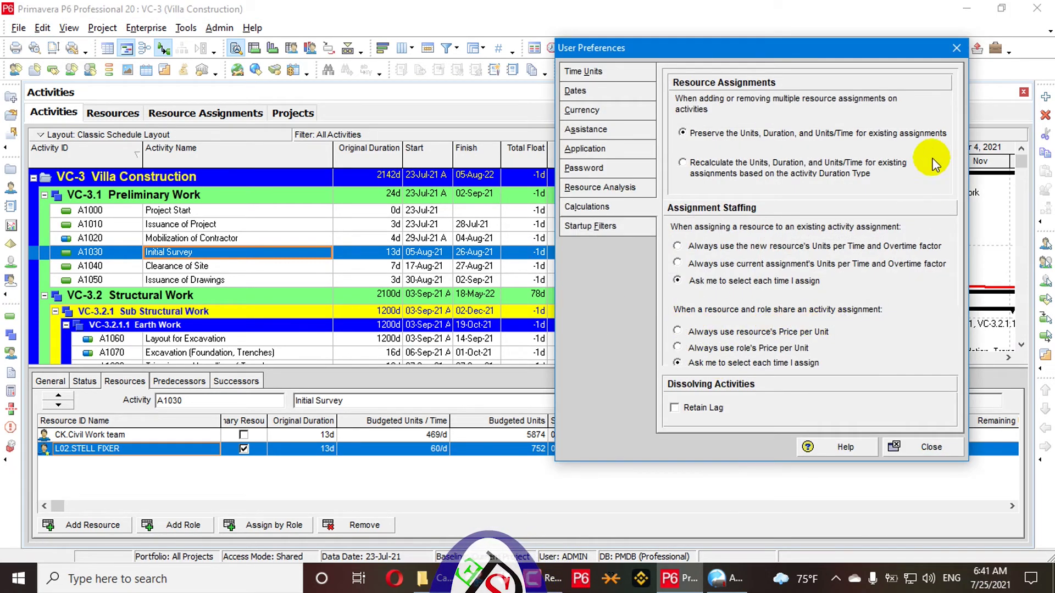
left_click(957, 47)
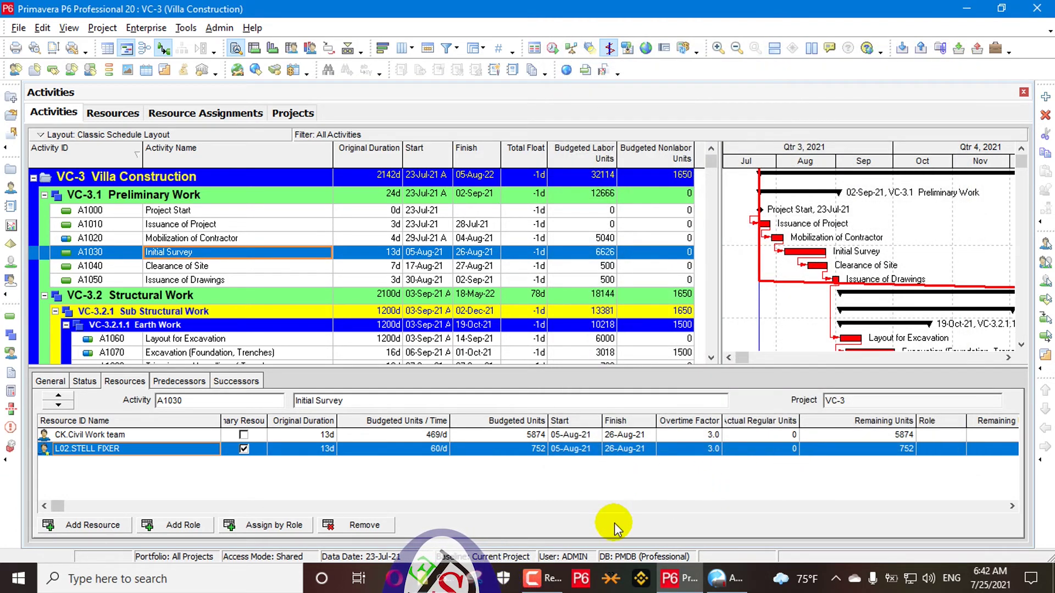
Move the Role column of the Initial Survey resource assignments to directly after Budgeted Units
left_click(1011, 506)
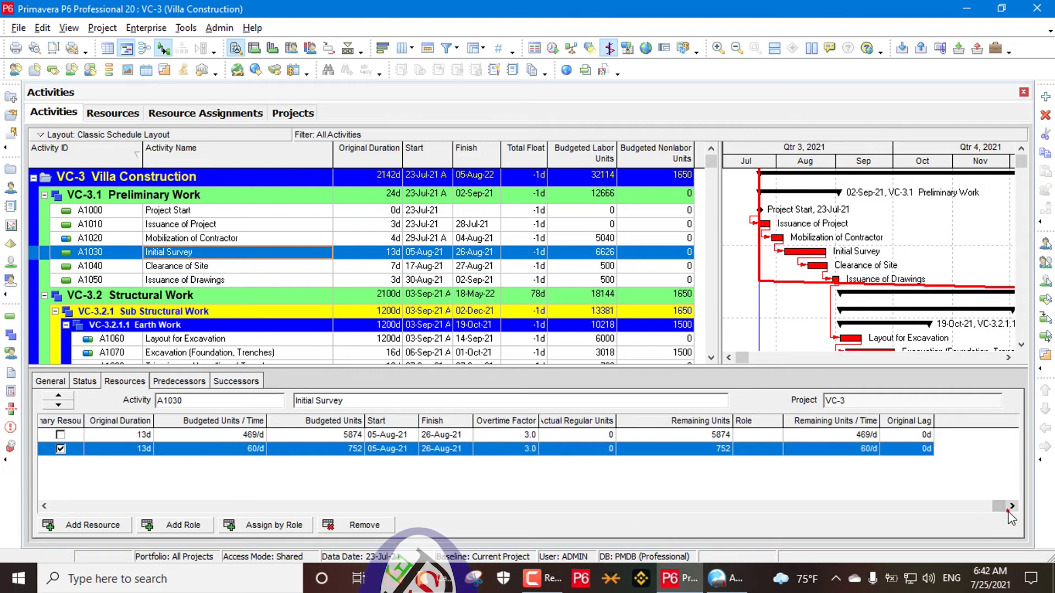
left_click_drag(768, 424, 414, 421)
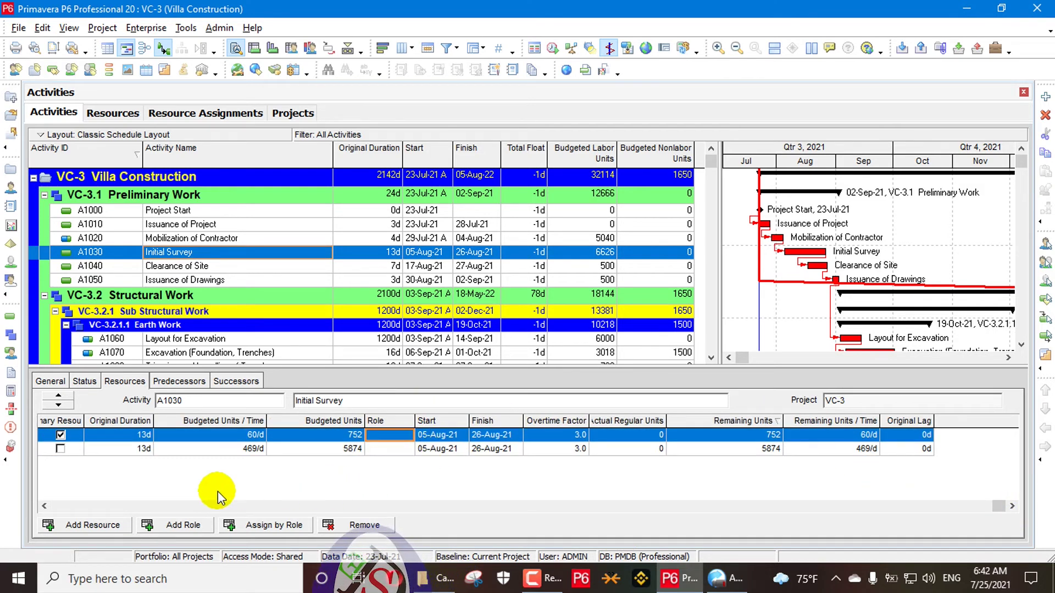
left_click(45, 506)
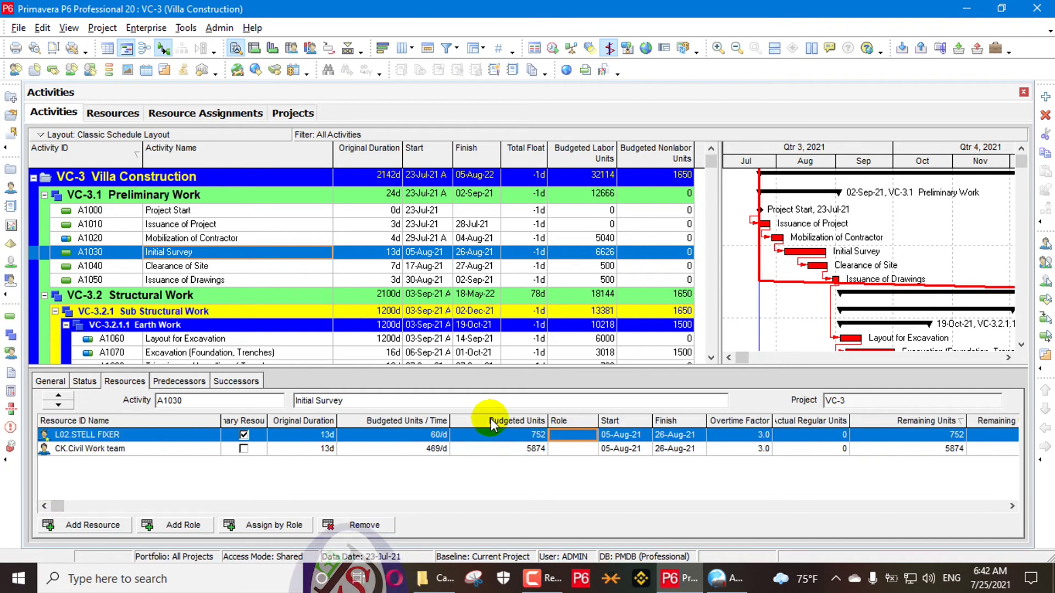
Assign the Engineer role (E&C.Engr) to the STELL FIXER assignment and decline using the price/unit for the new assignment
left_click(590, 435)
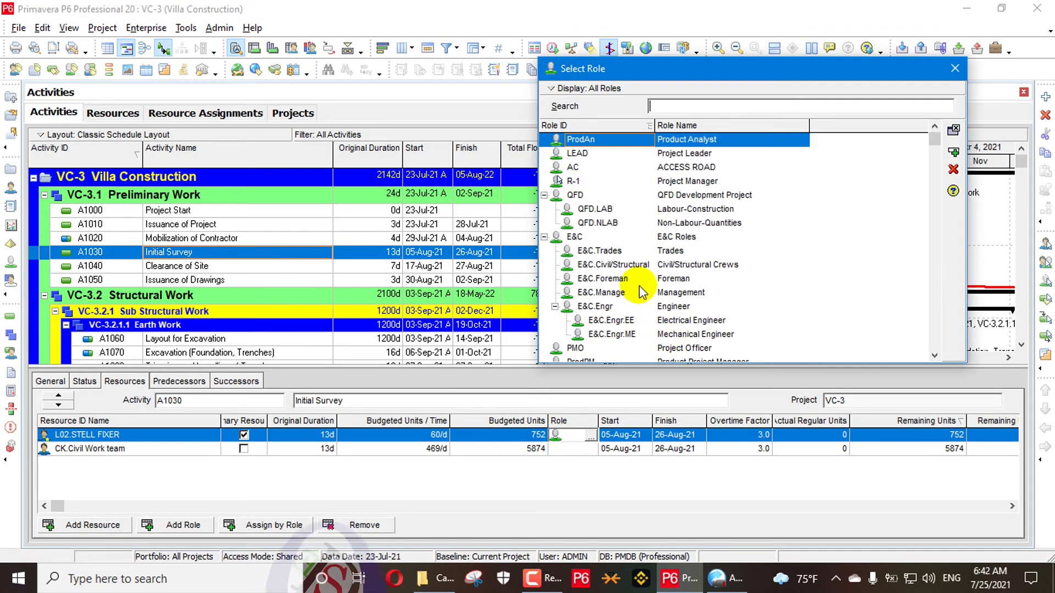
left_click(618, 293)
left_click(619, 306)
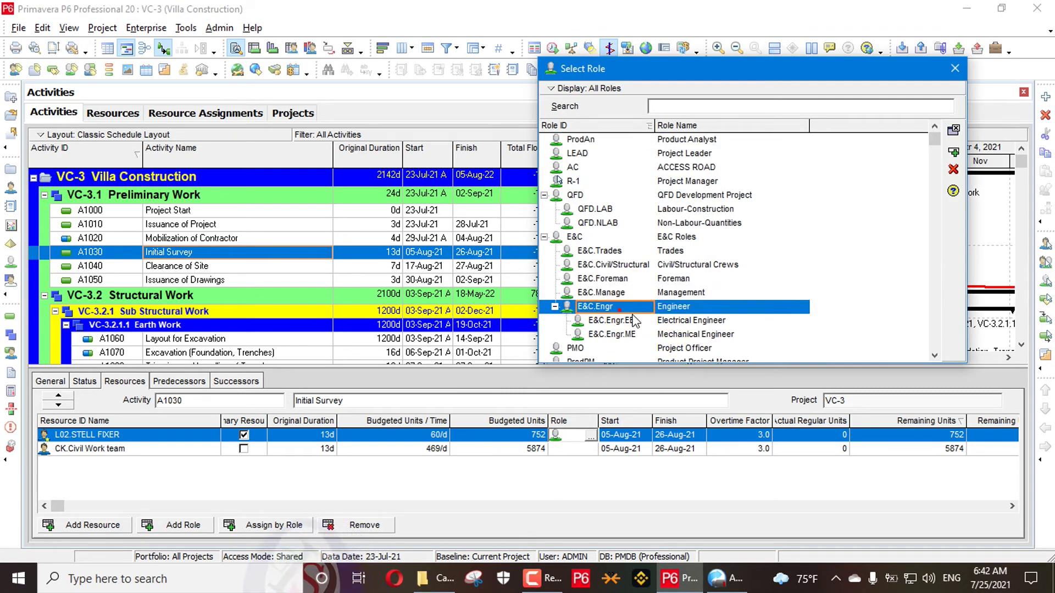
left_click(954, 153)
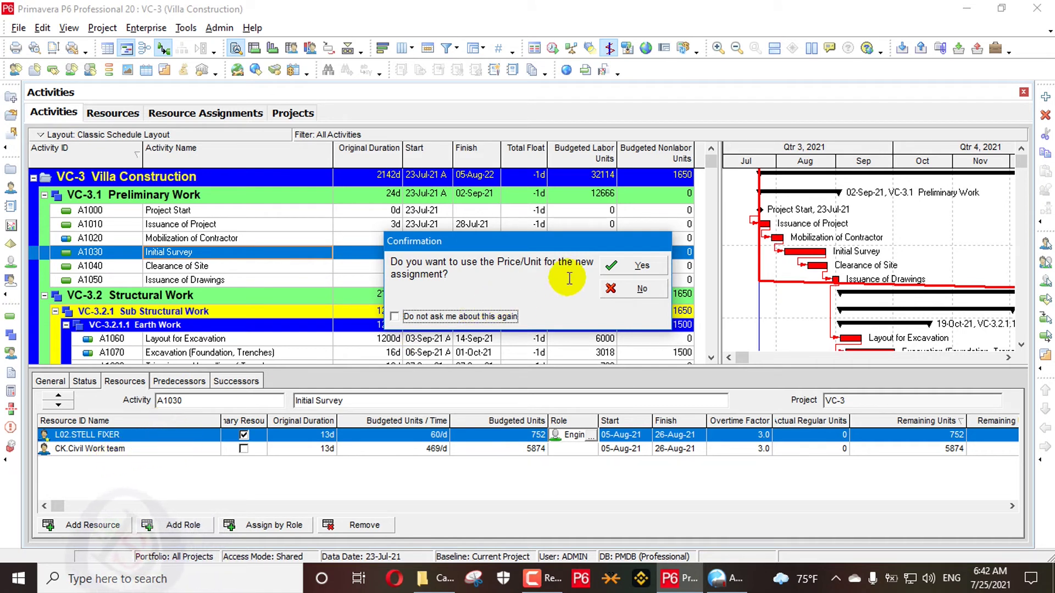
left_click(632, 288)
Open the calculation preferences to review the price per unit options for a resource and role sharing an assignment
left_click(44, 28)
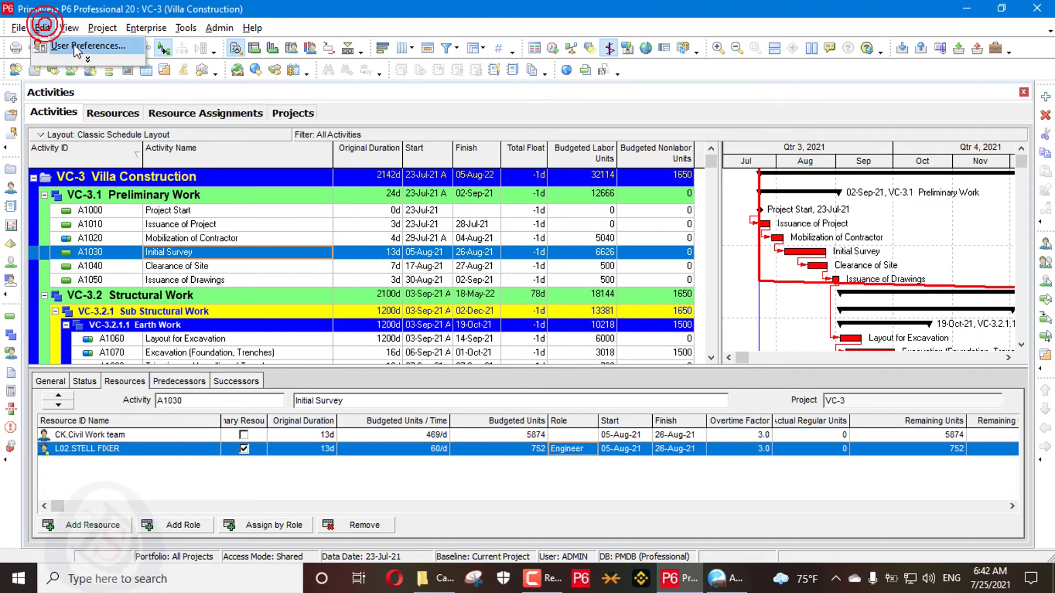
left_click(72, 46)
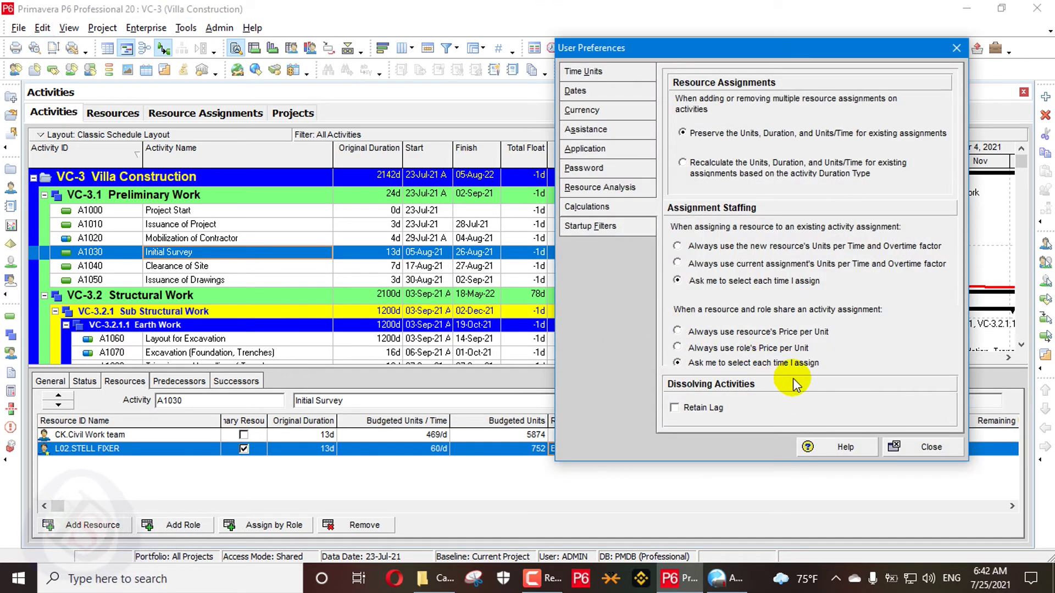